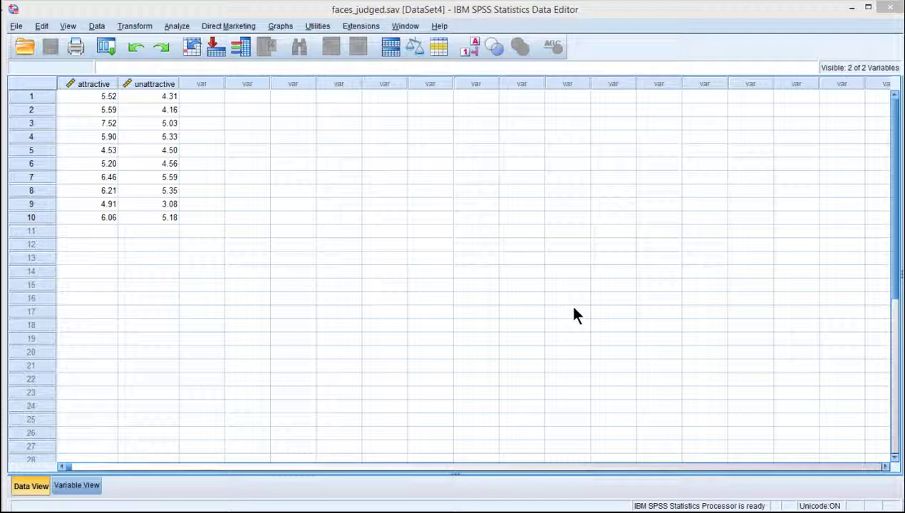
# Inspect the attractive and unattractive columns, comparing row 1's two ratings.
pyautogui.click(88, 217)
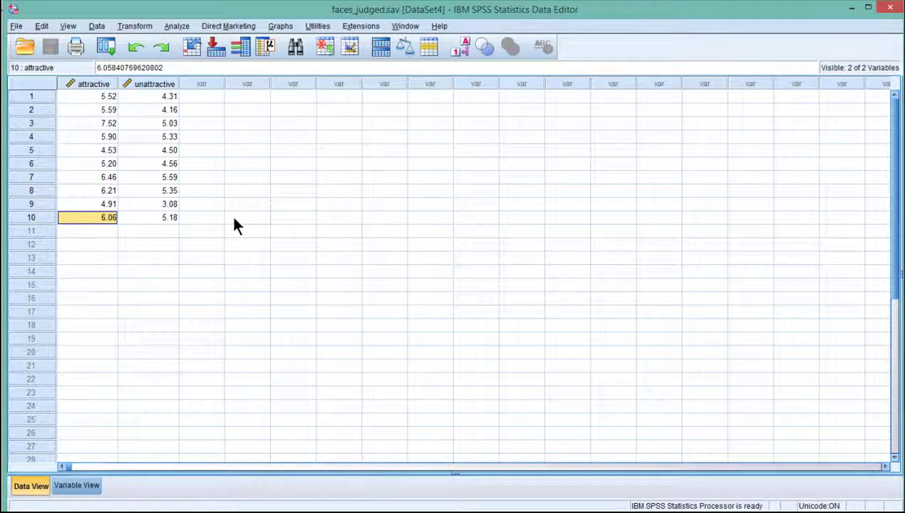
pyautogui.click(103, 99)
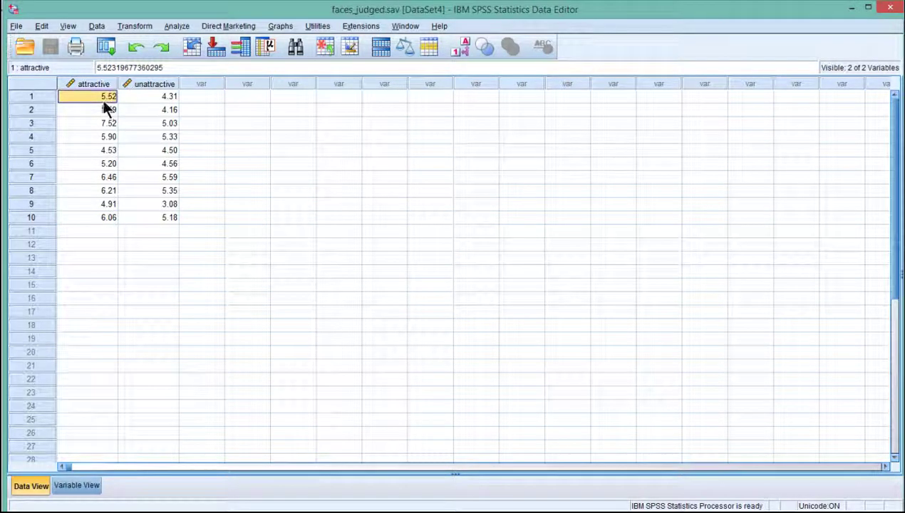
pyautogui.click(153, 99)
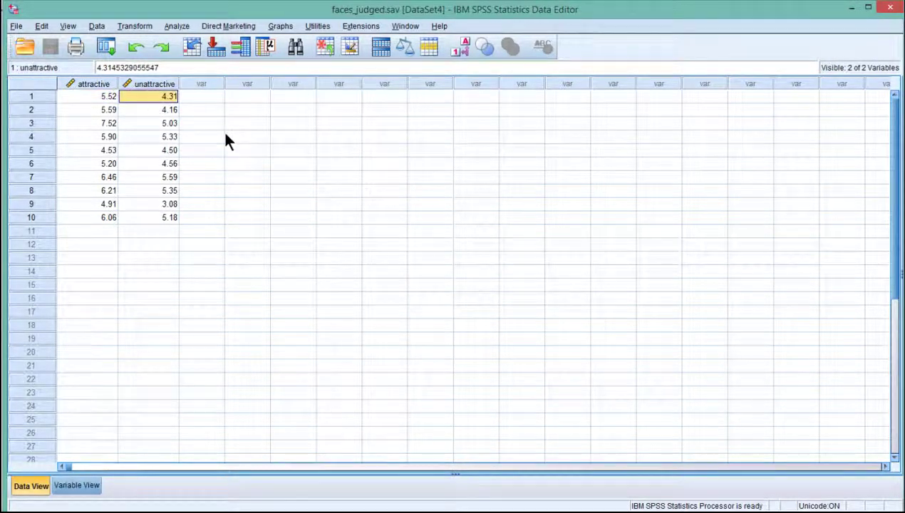
pyautogui.click(103, 98)
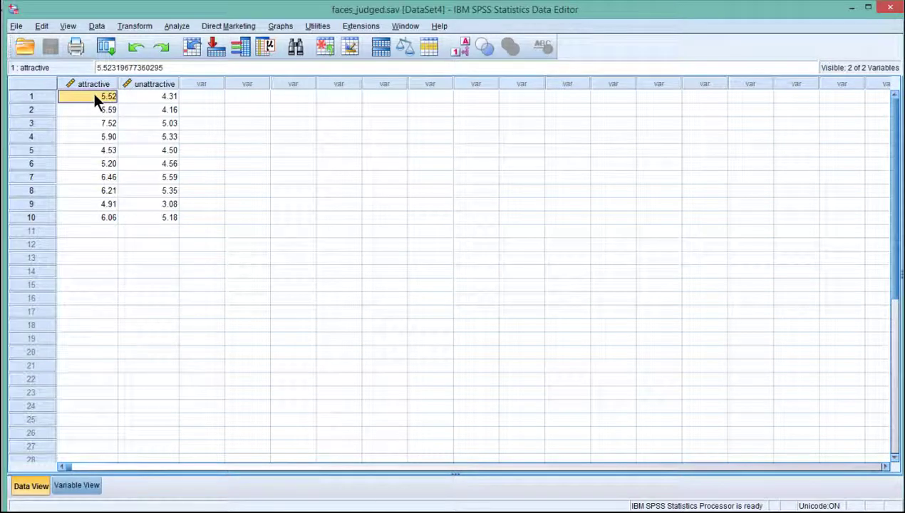
pyautogui.click(148, 96)
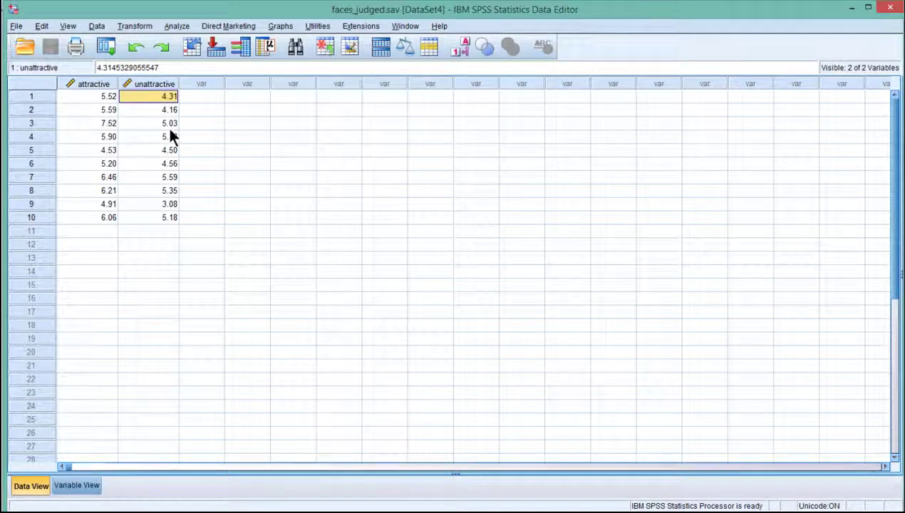
pyautogui.click(91, 100)
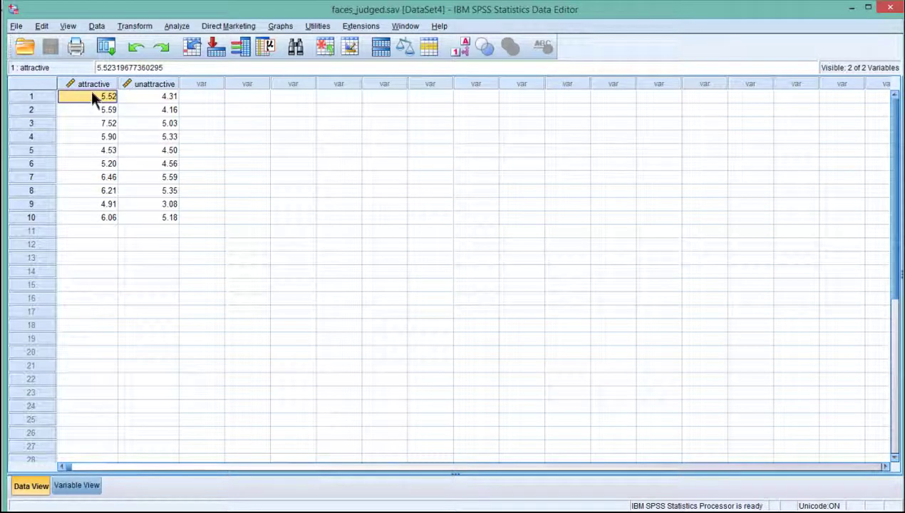
pyautogui.click(149, 84)
pyautogui.click(147, 96)
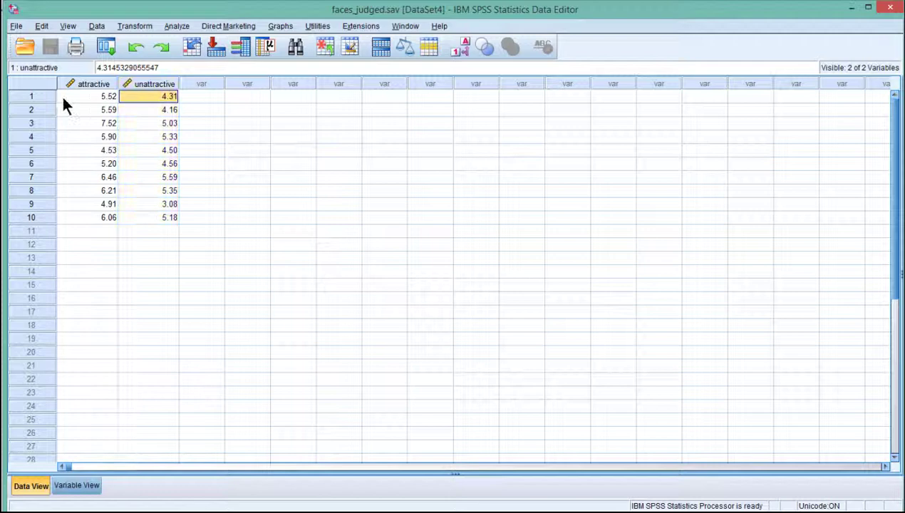
pyautogui.click(114, 98)
pyautogui.click(140, 98)
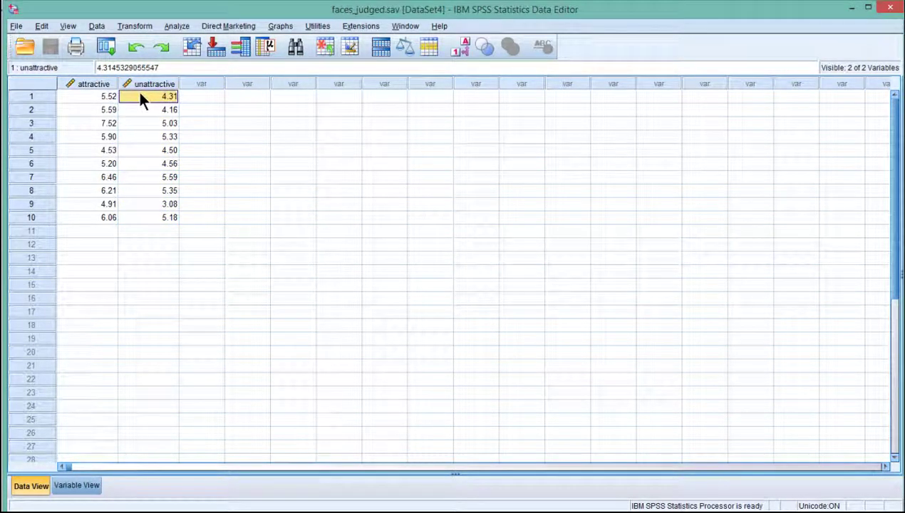
pyautogui.click(99, 84)
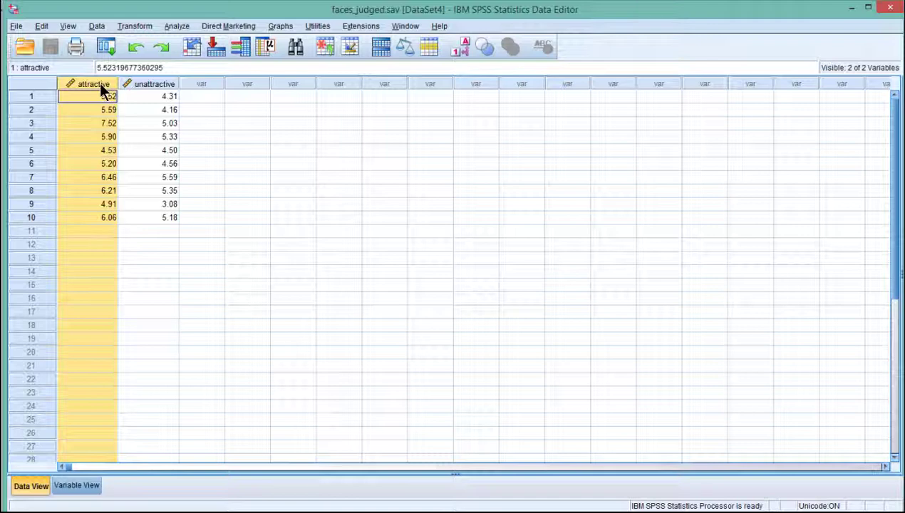
pyautogui.click(146, 83)
pyautogui.click(139, 97)
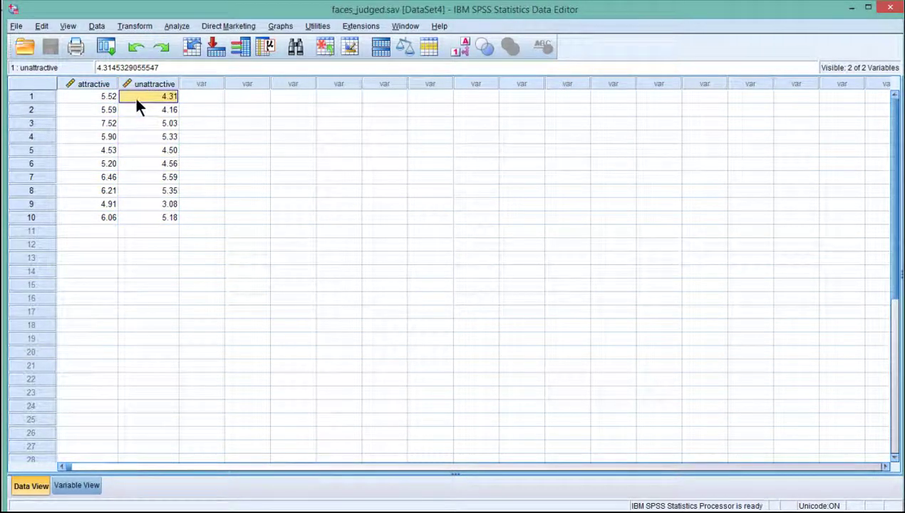
pyautogui.click(111, 98)
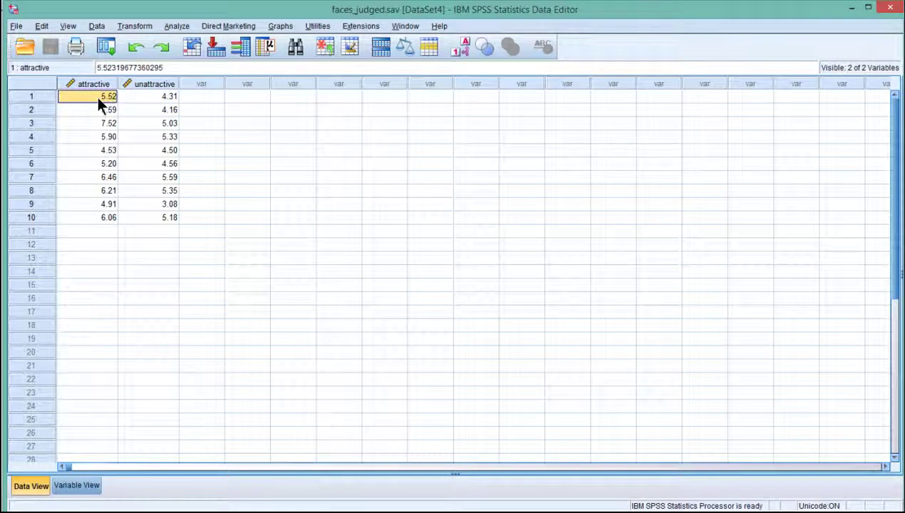
pyautogui.click(141, 86)
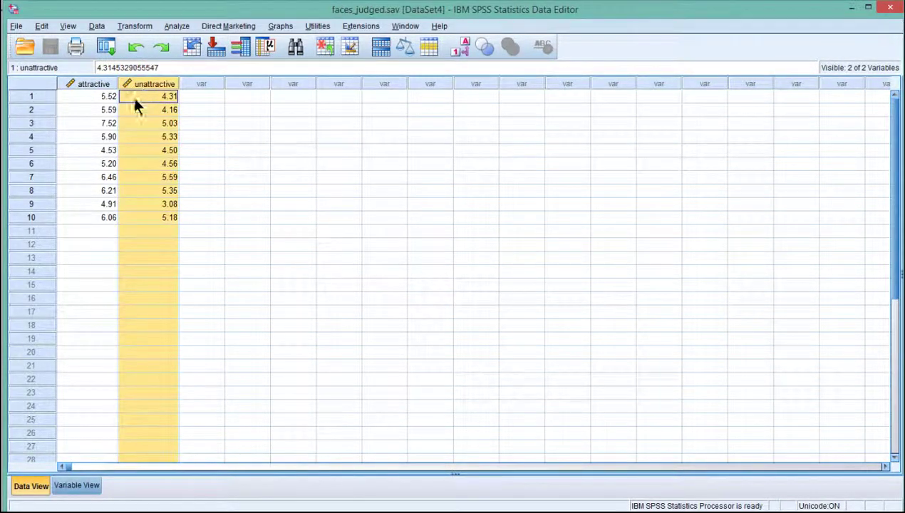
pyautogui.click(135, 99)
pyautogui.click(100, 97)
pyautogui.click(139, 98)
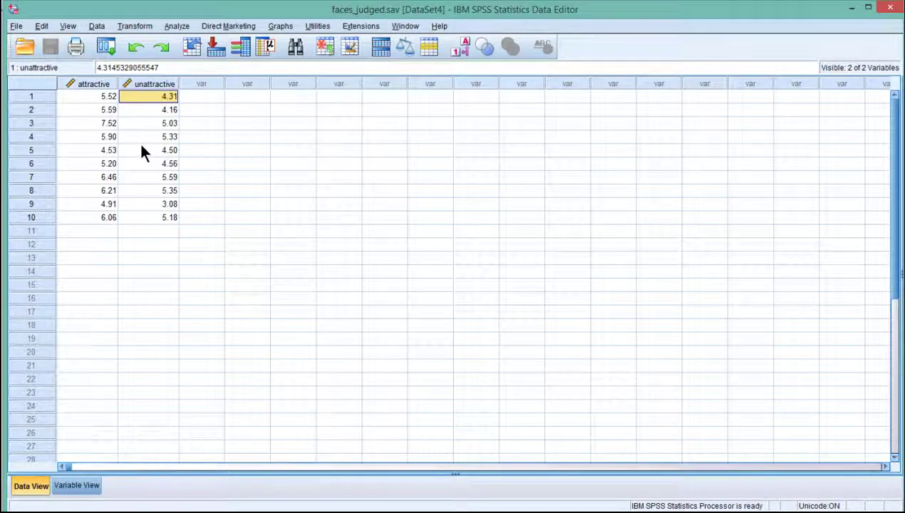
pyautogui.click(141, 109)
pyautogui.click(138, 93)
# Run a paired-samples t test with attractive and unattractive as pair 1.
pyautogui.click(177, 26)
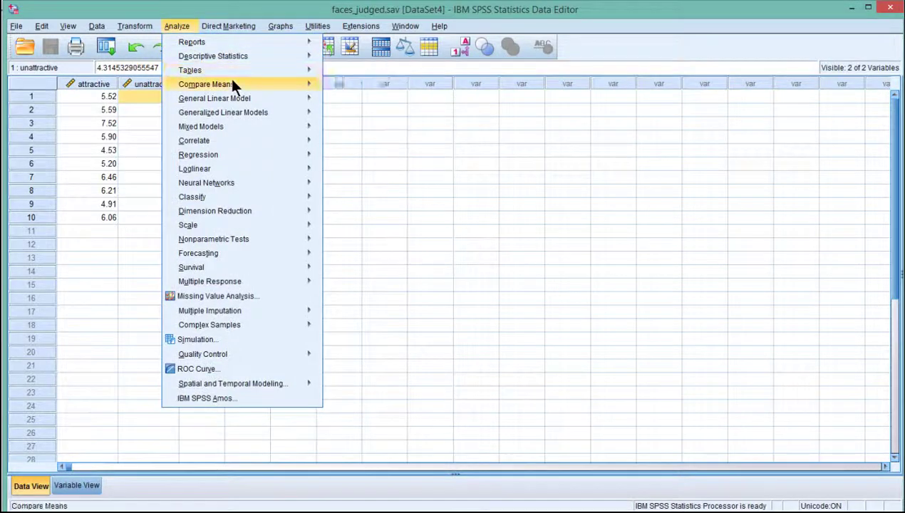
pyautogui.moveTo(294, 87)
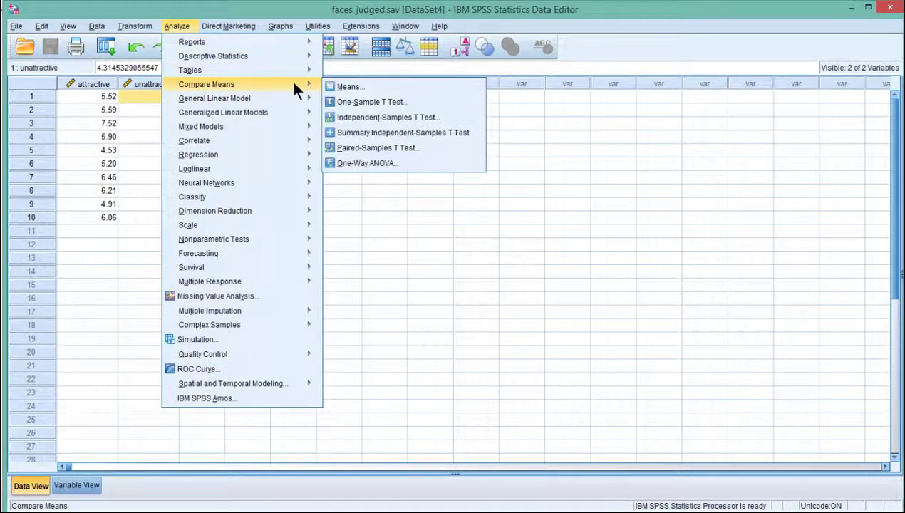
pyautogui.click(359, 149)
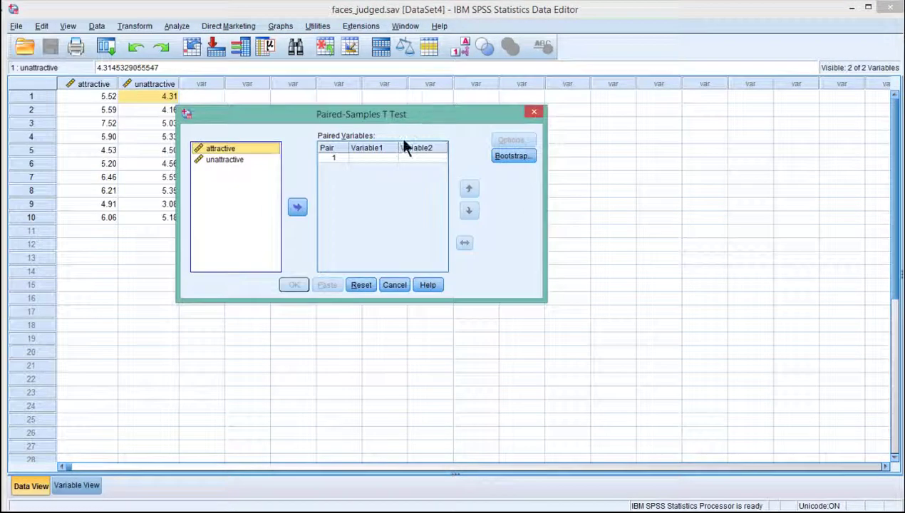
pyautogui.click(297, 207)
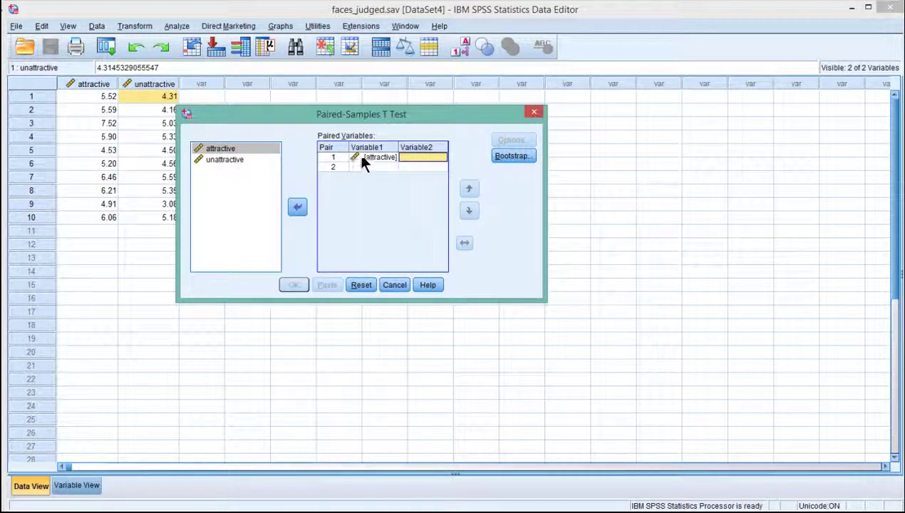
pyautogui.click(228, 161)
pyautogui.click(297, 208)
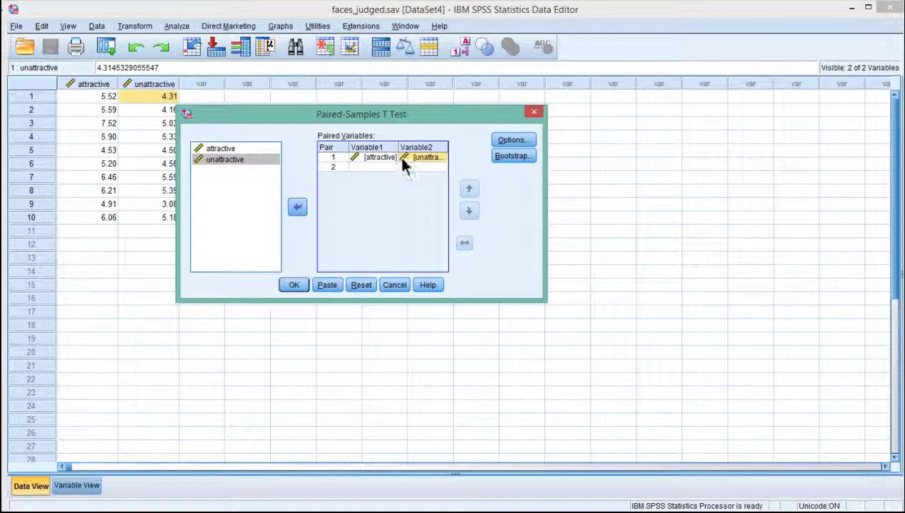
pyautogui.click(294, 285)
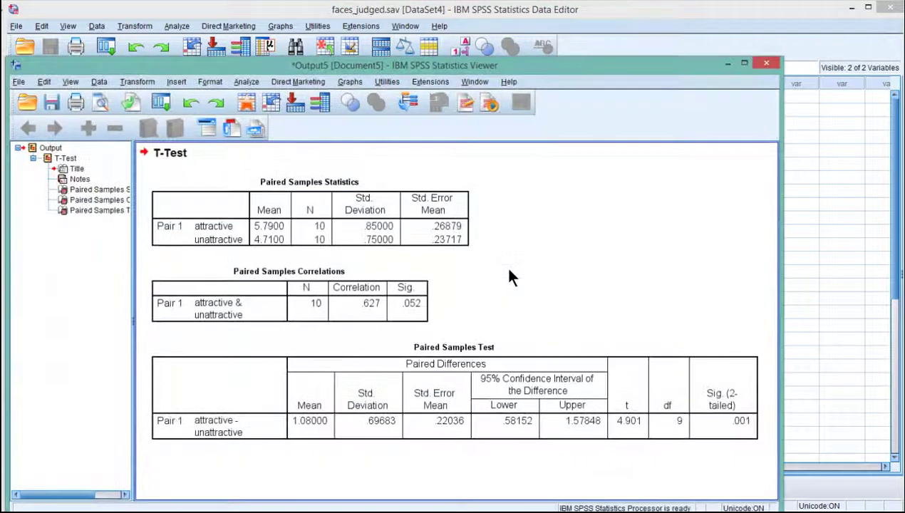
pyautogui.moveTo(371, 66); pyautogui.dragTo(366, 10)
pyautogui.click(269, 153)
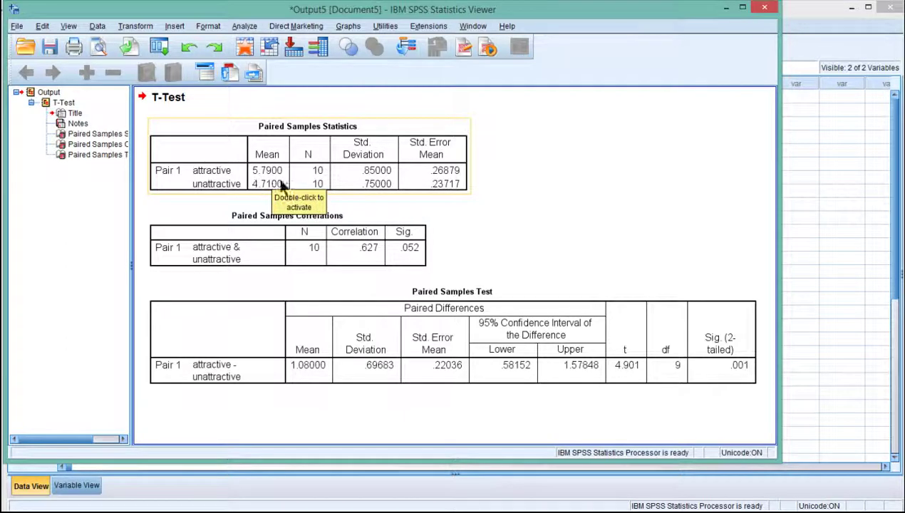
pyautogui.click(538, 189)
pyautogui.click(217, 187)
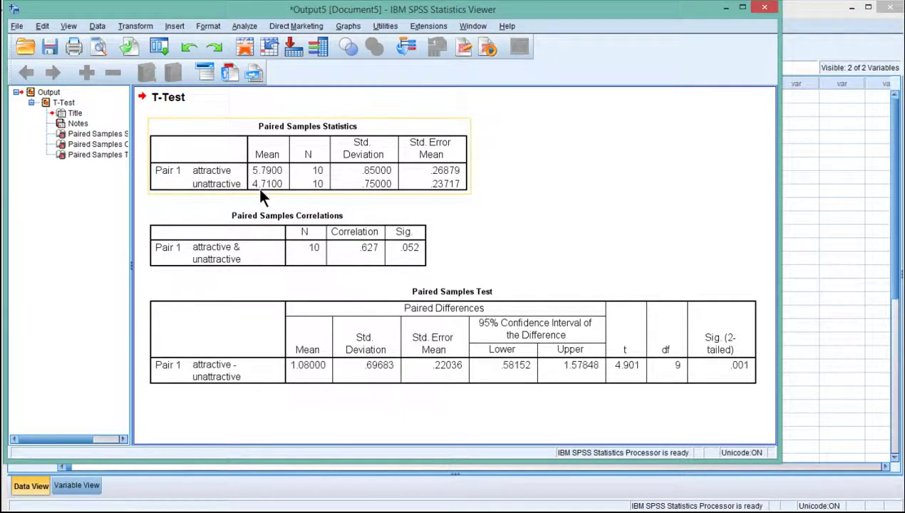
pyautogui.click(581, 219)
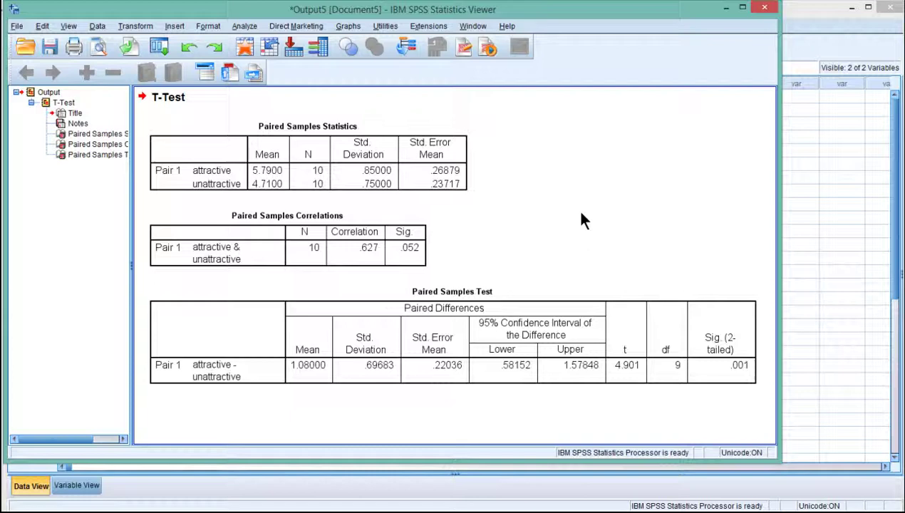
pyautogui.click(273, 186)
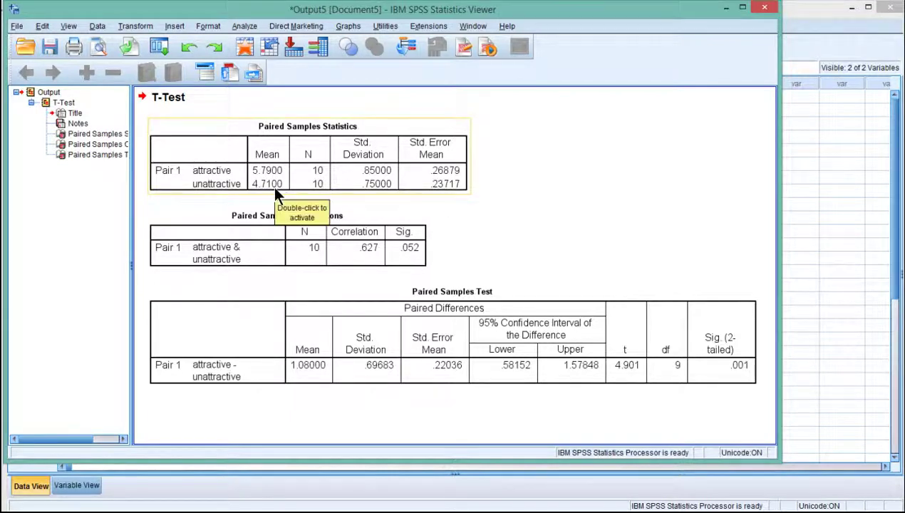
pyautogui.click(561, 220)
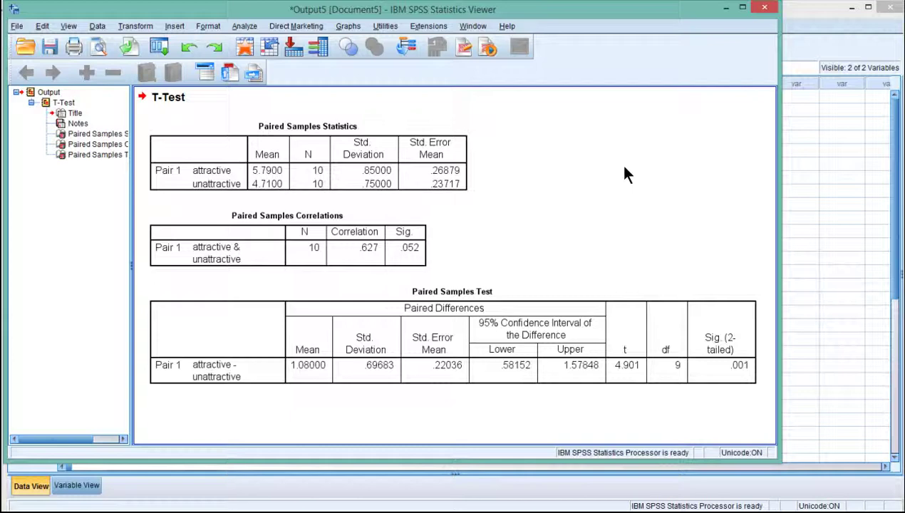
pyautogui.click(365, 258)
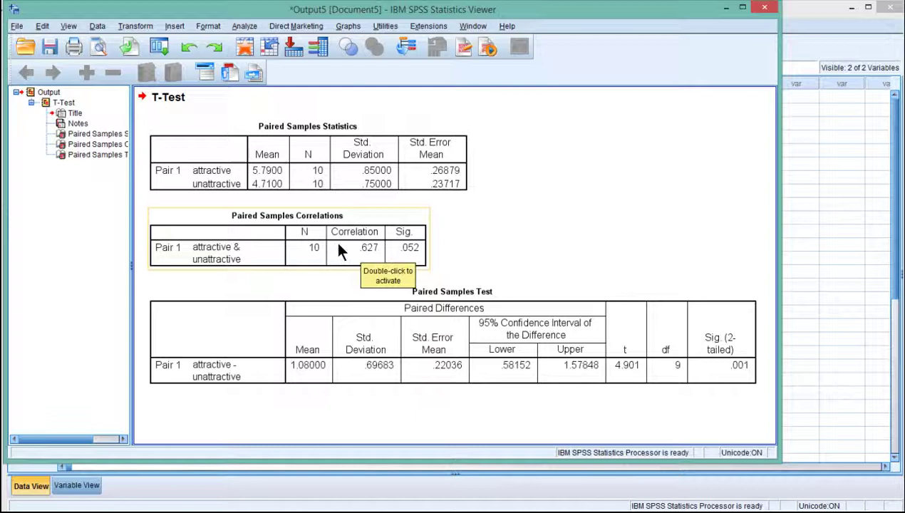
pyautogui.click(487, 226)
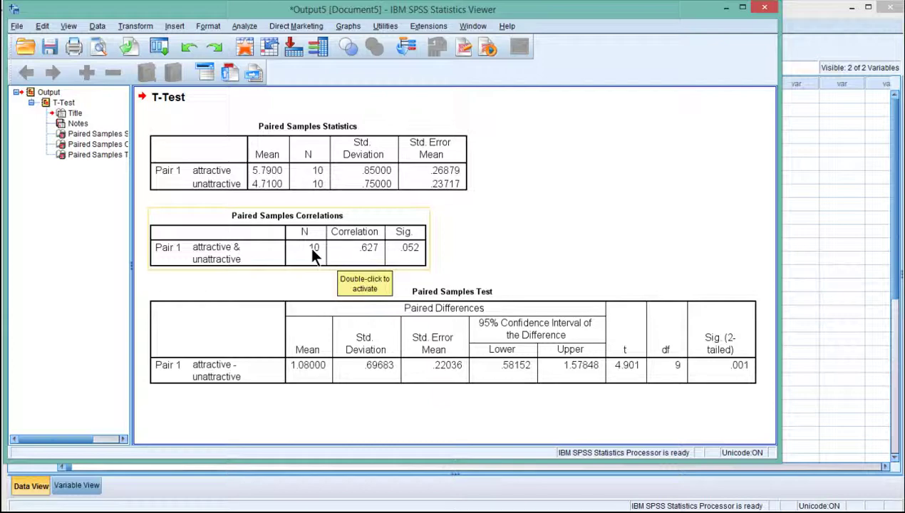
# From Variable View, compute attractiveness_dif with the expression attractive-unattractive.
pyautogui.click(82, 484)
pyautogui.click(33, 483)
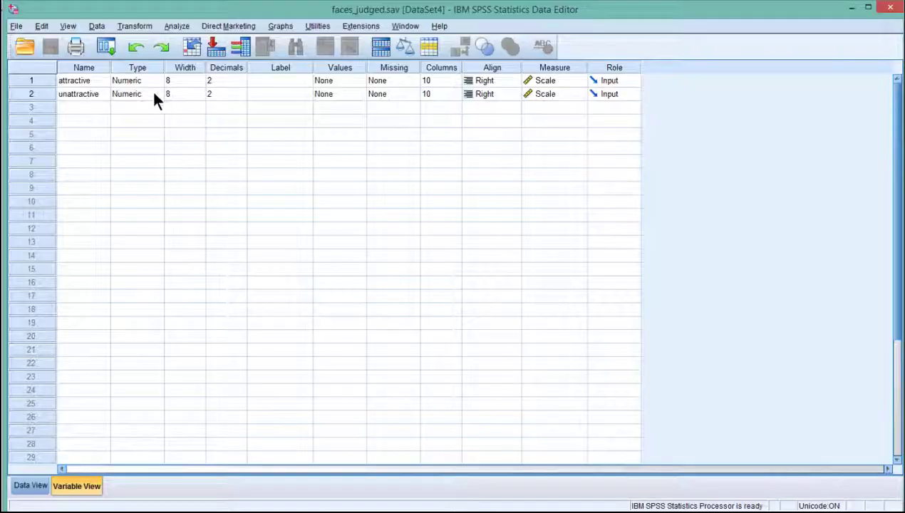
pyautogui.click(134, 26)
pyautogui.click(136, 43)
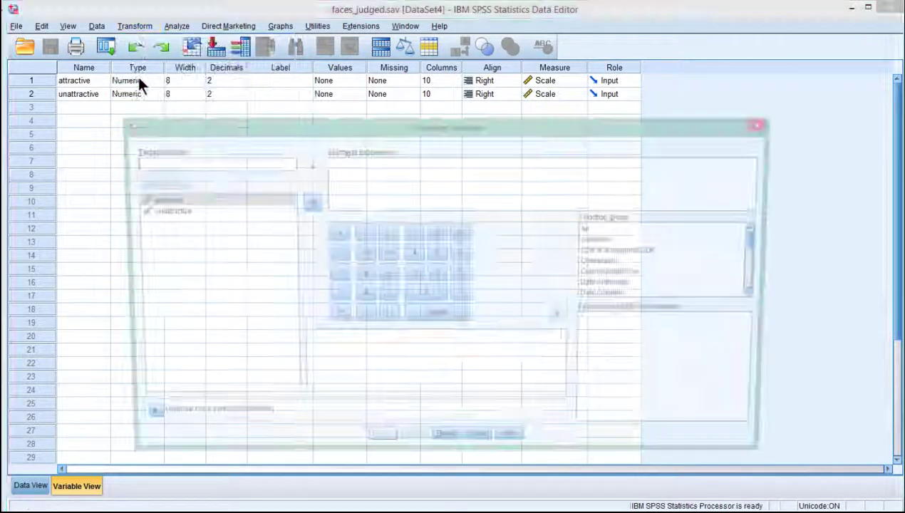
pyautogui.write('attract')
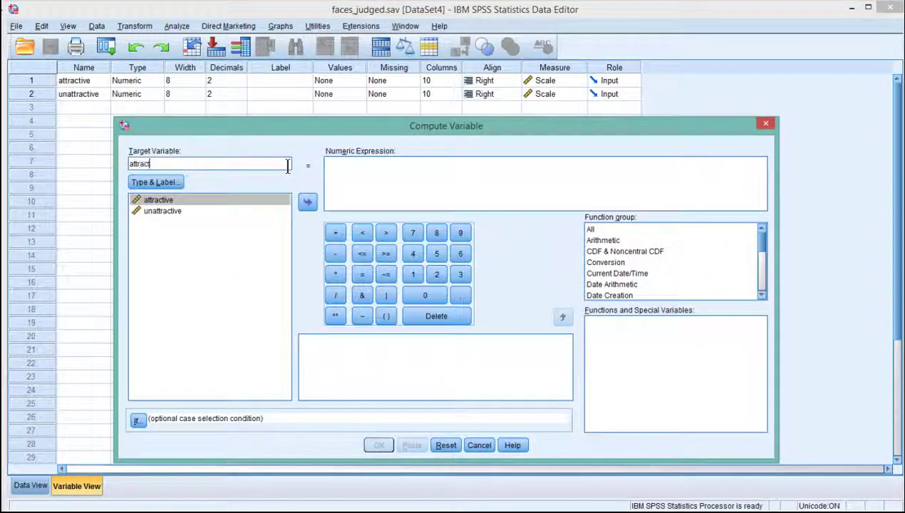
pyautogui.write('iveness_dif')
pyautogui.doubleClick(228, 198)
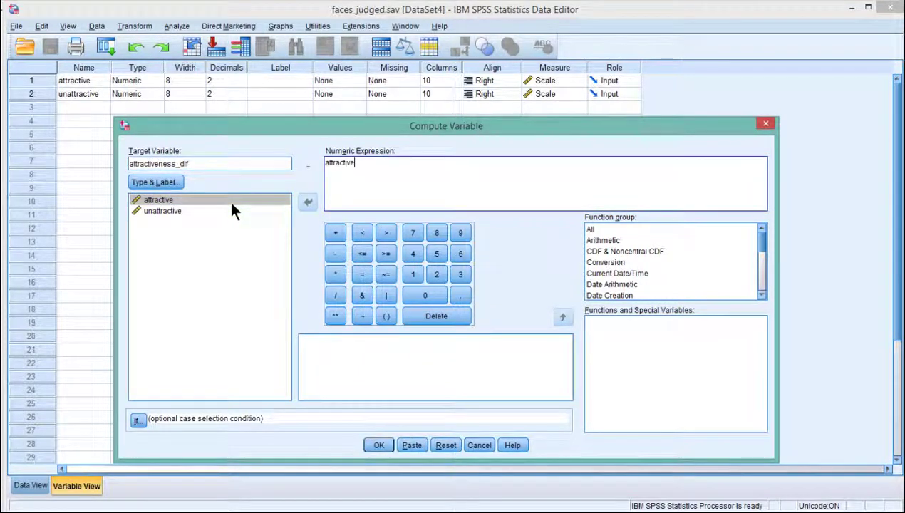
pyautogui.click(354, 178)
pyautogui.write('-')
pyautogui.doubleClick(190, 208)
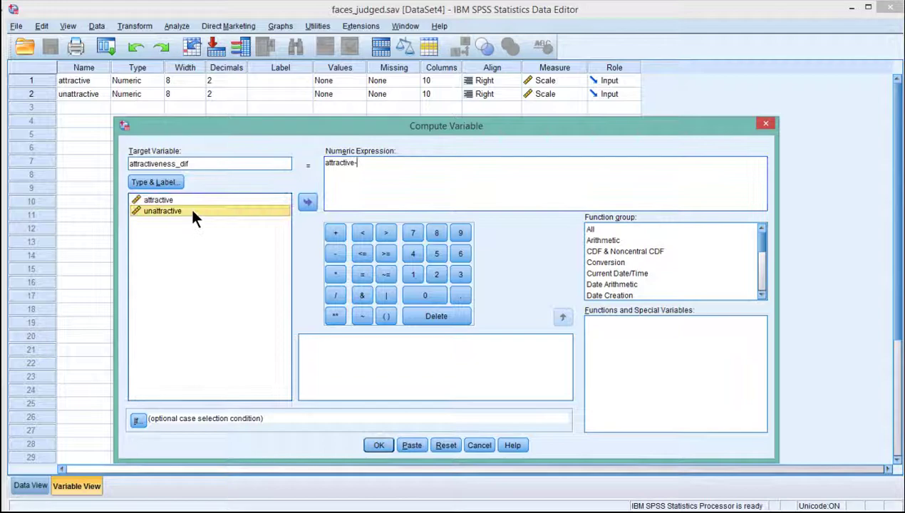
pyautogui.click(382, 445)
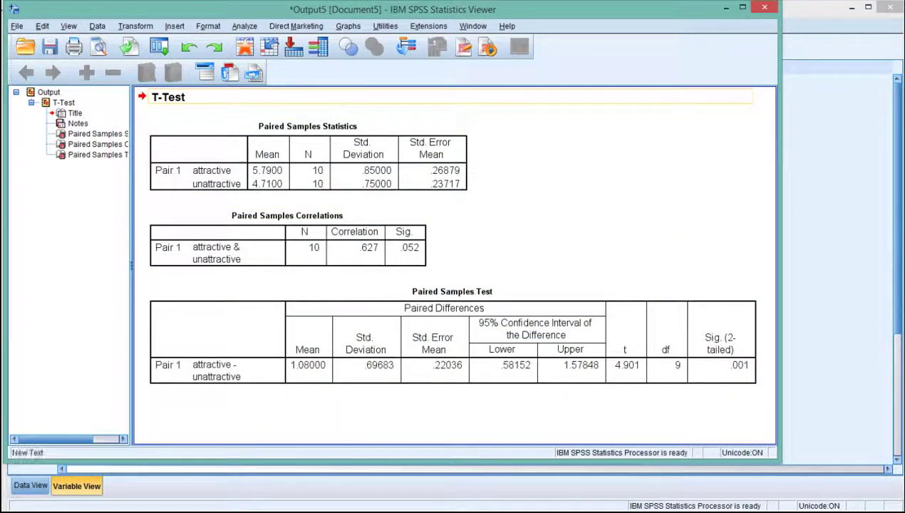
# Set up Explore with attractiveness_dif as the dependent variable and outliers reported.
pyautogui.click(255, 26)
pyautogui.moveTo(268, 56)
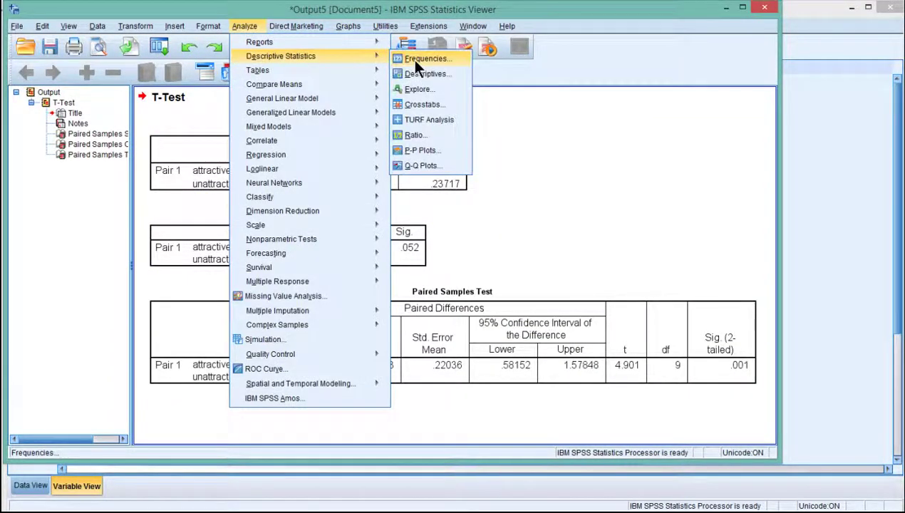
pyautogui.click(413, 91)
pyautogui.click(246, 89)
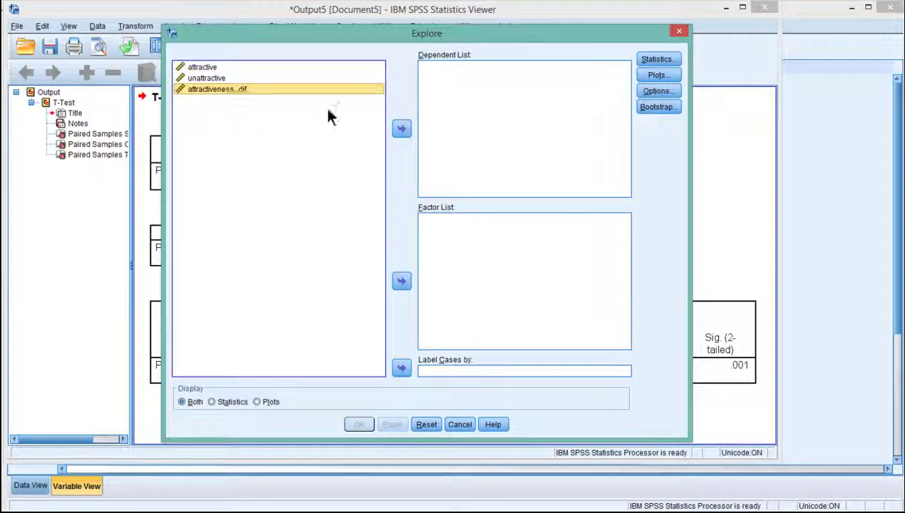
pyautogui.click(402, 129)
pyautogui.click(652, 60)
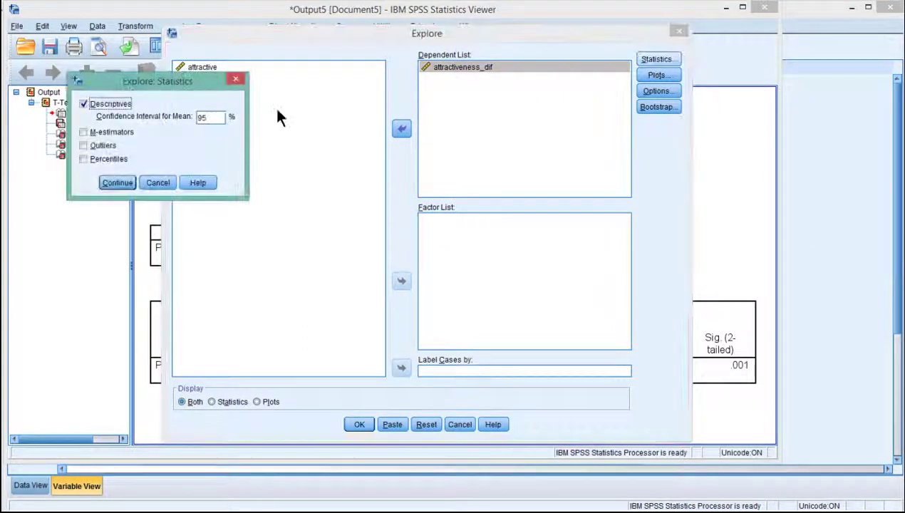
pyautogui.click(84, 146)
pyautogui.click(118, 182)
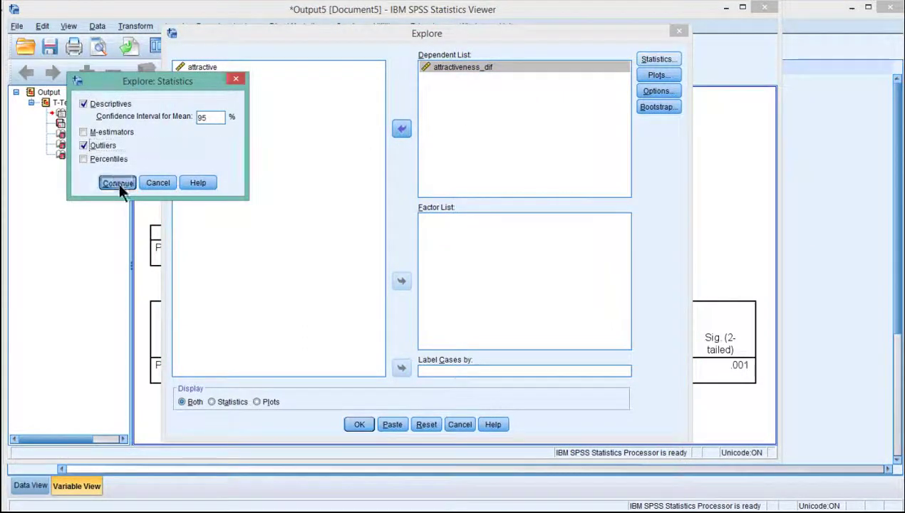
# Add a histogram and normality plots with tests, run it, and select the Descriptives table.
pyautogui.click(658, 75)
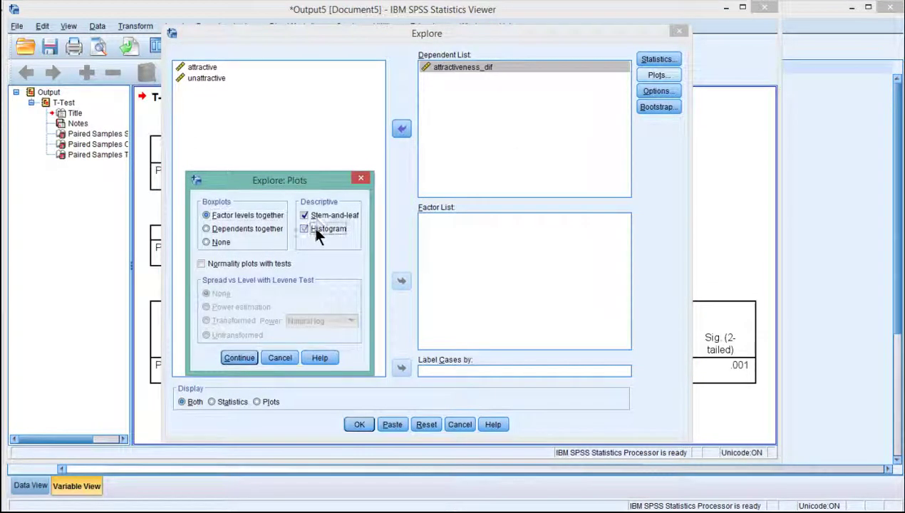
pyautogui.click(312, 226)
pyautogui.click(252, 264)
pyautogui.click(239, 357)
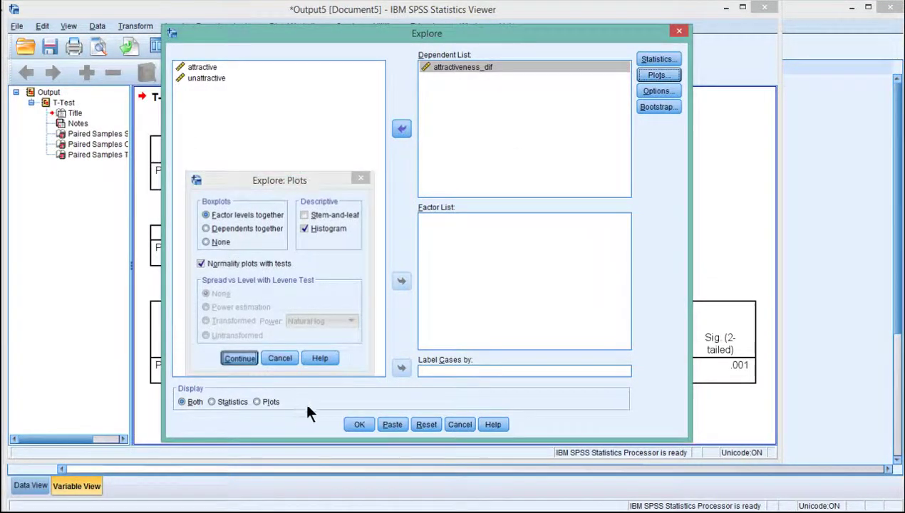
pyautogui.click(359, 425)
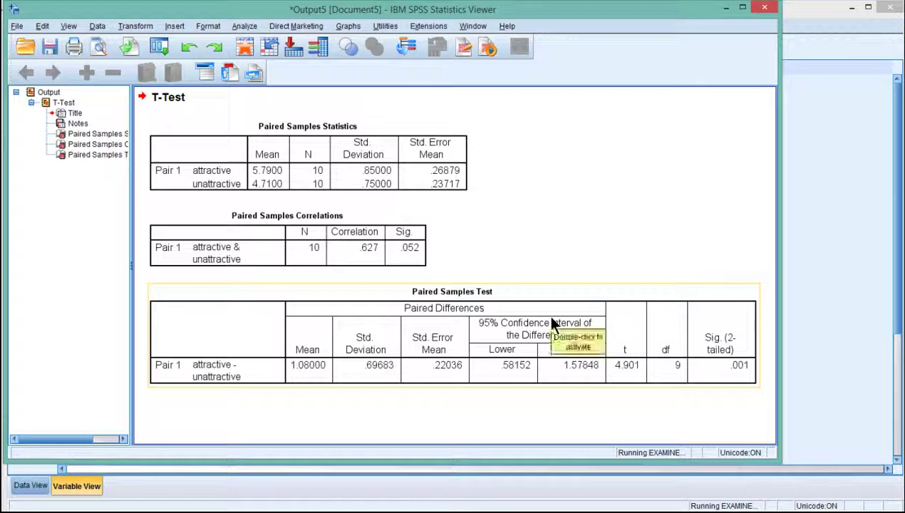
pyautogui.scroll(-3, 554, 324)
pyautogui.click(437, 285)
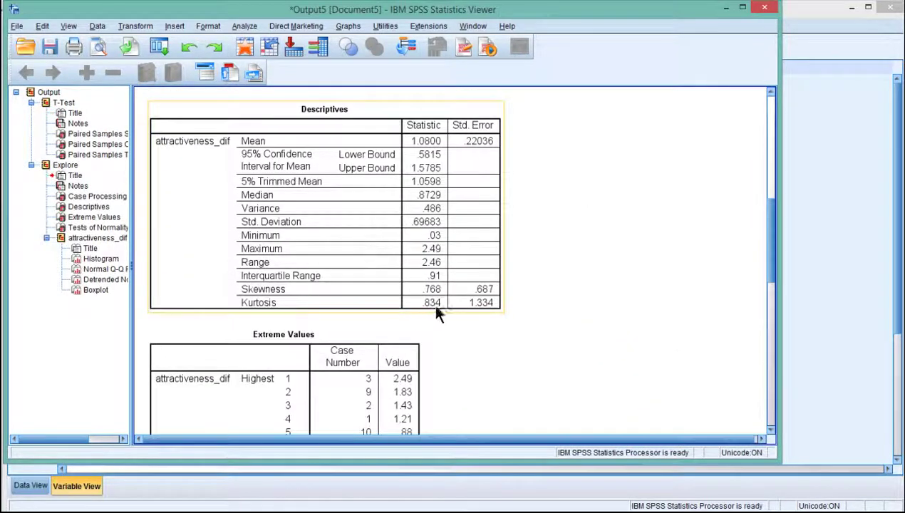
pyautogui.click(449, 314)
pyautogui.scroll(-10, 510, 358)
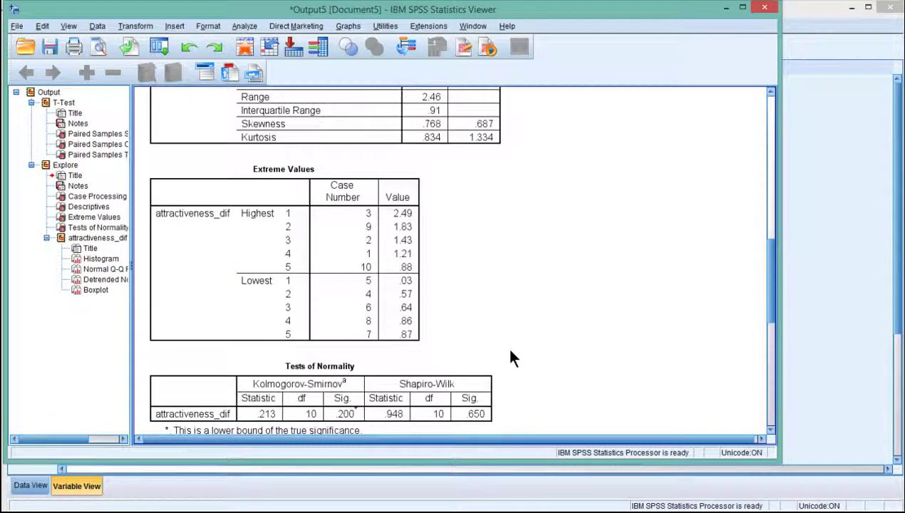
pyautogui.scroll(-4, 511, 358)
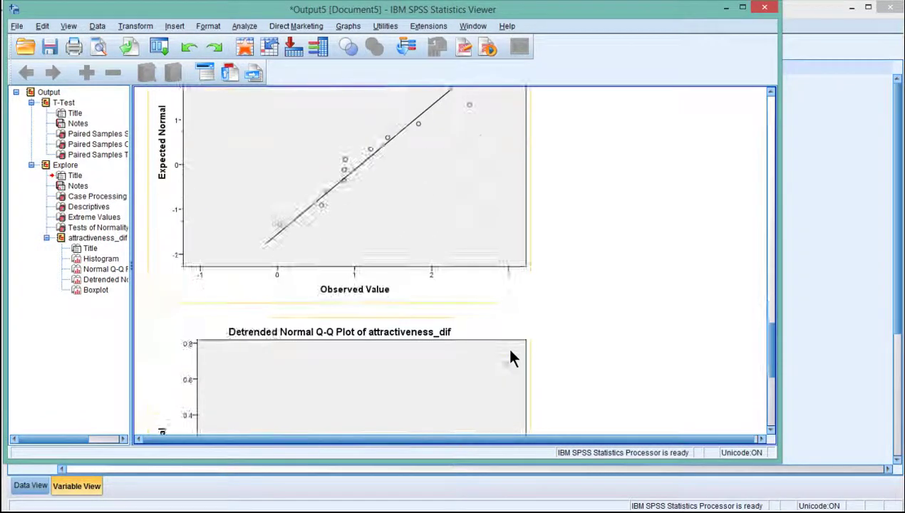
pyautogui.scroll(-10, 510, 352)
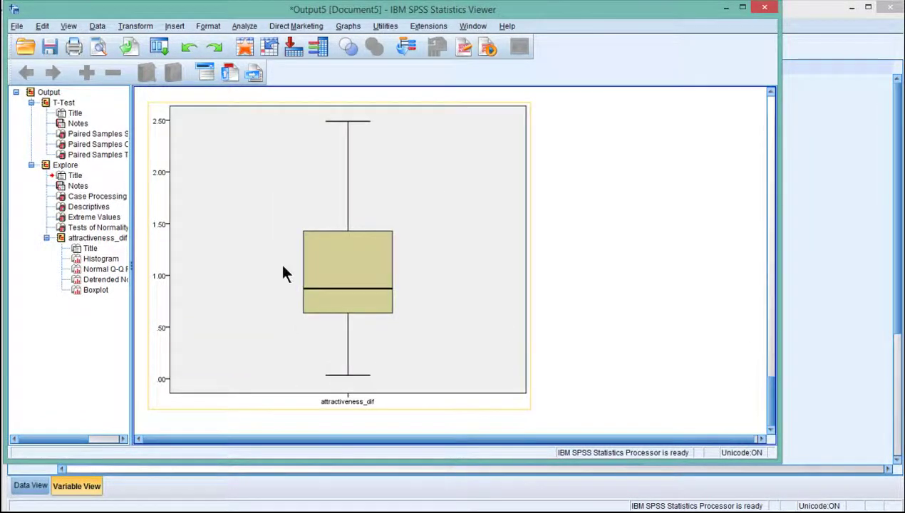
pyautogui.scroll(10, 609, 315)
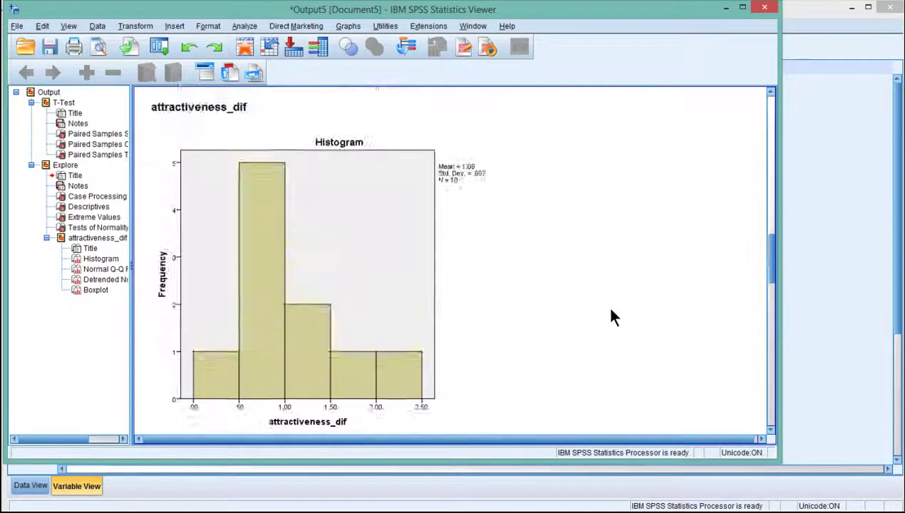
pyautogui.scroll(15, 611, 316)
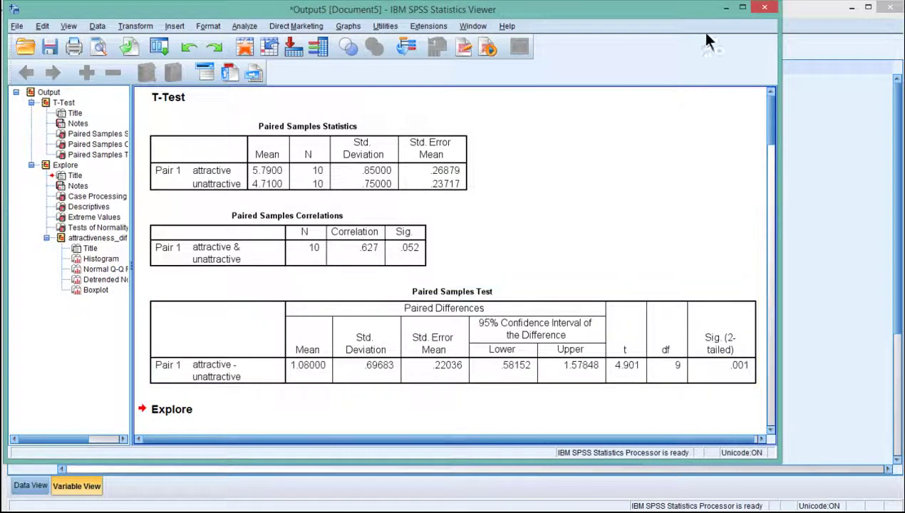
# Start a Simple line chart of summaries of separate variables from the data window.
pyautogui.click(726, 8)
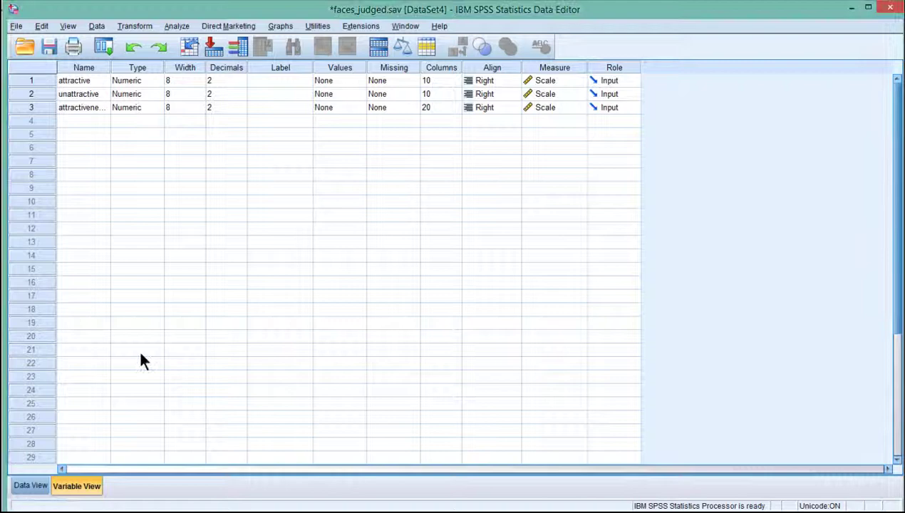
pyautogui.click(178, 26)
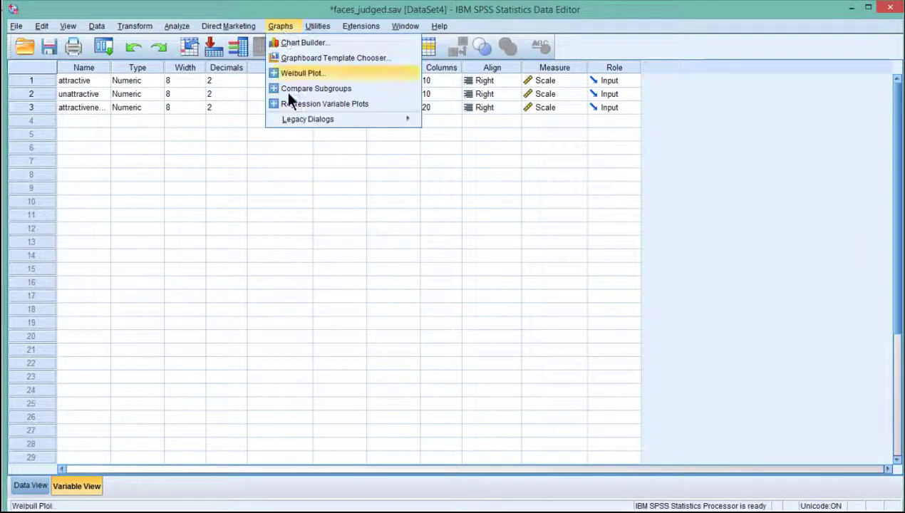
pyautogui.moveTo(304, 121)
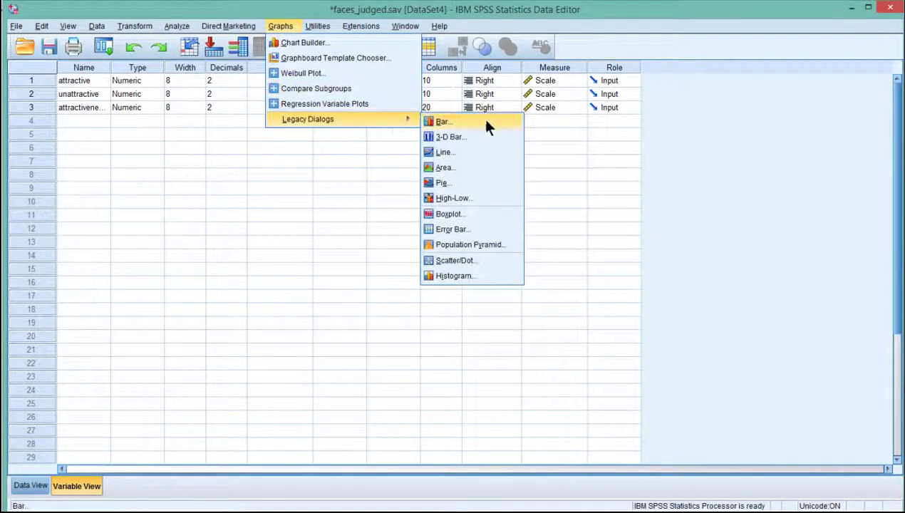
pyautogui.click(443, 152)
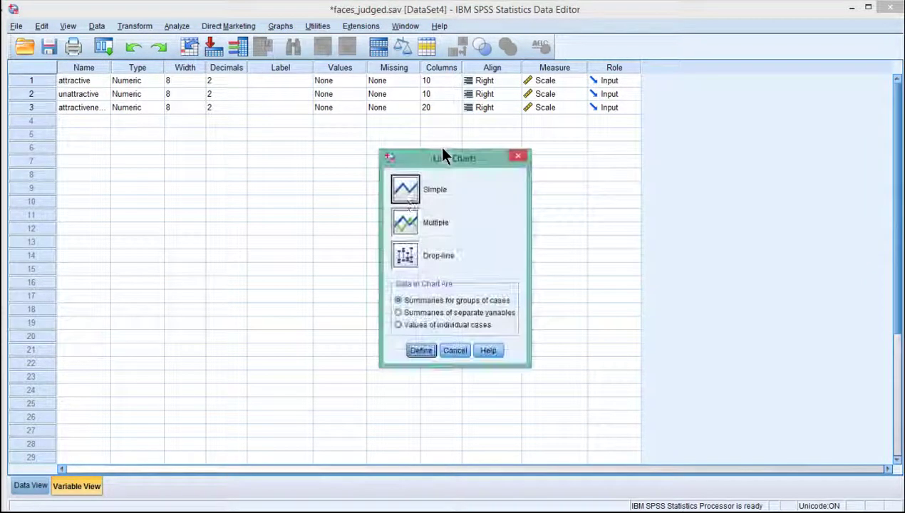
pyautogui.click(412, 316)
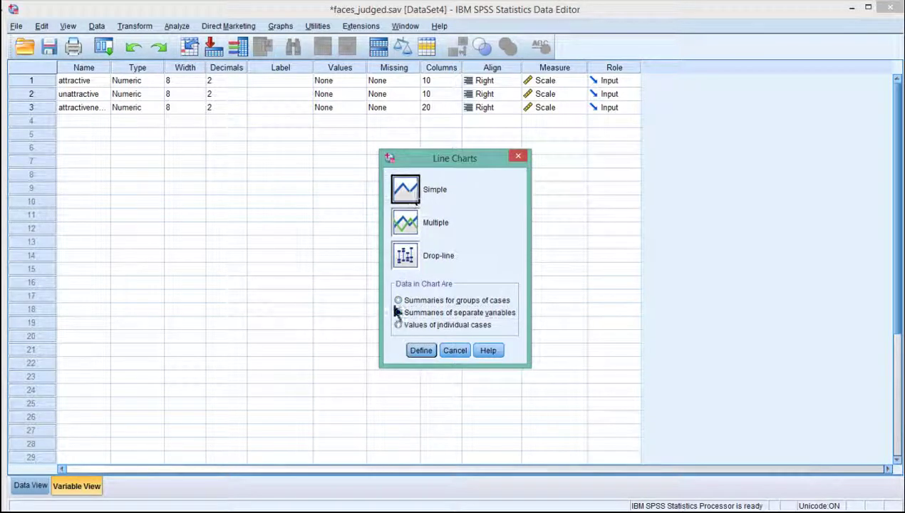
pyautogui.click(420, 350)
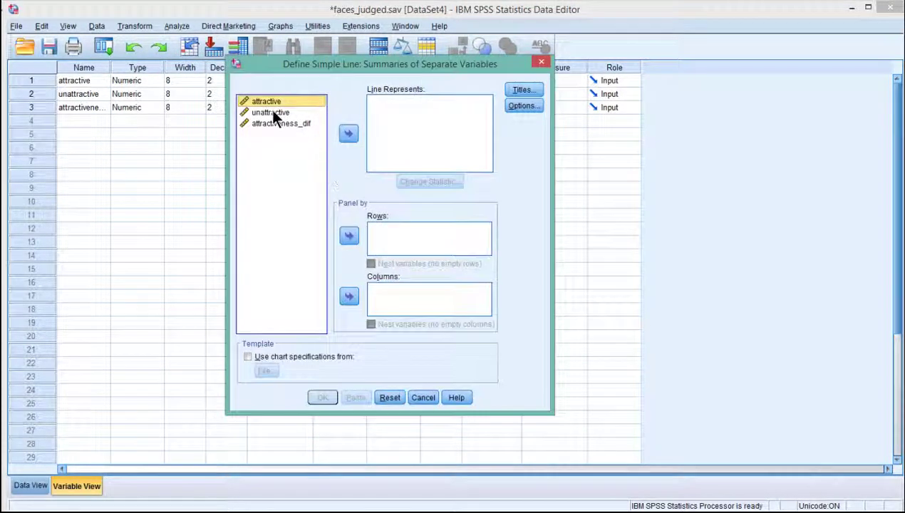
# Plot the means of attractive and unattractive with 95% confidence-interval error bars.
pyautogui.keyDown('shift'); pyautogui.click(273, 113); pyautogui.keyUp('shift')
pyautogui.click(349, 133)
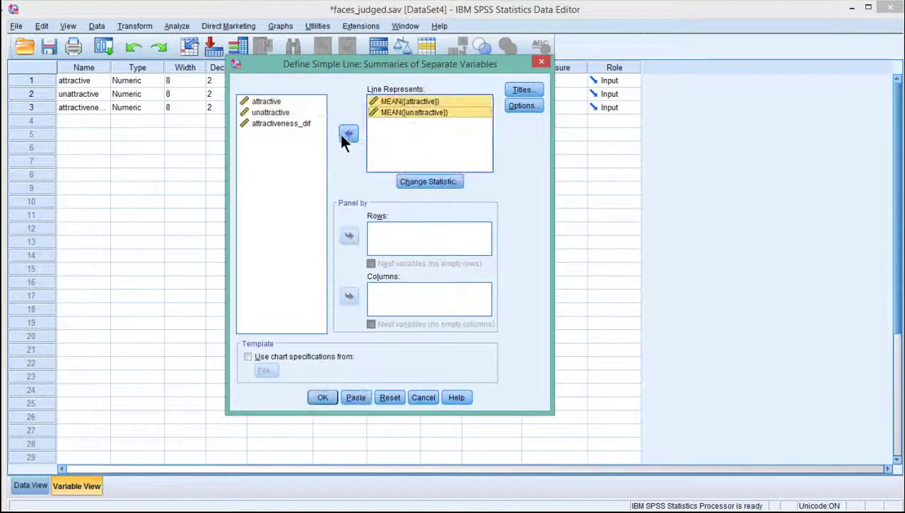
pyautogui.click(426, 181)
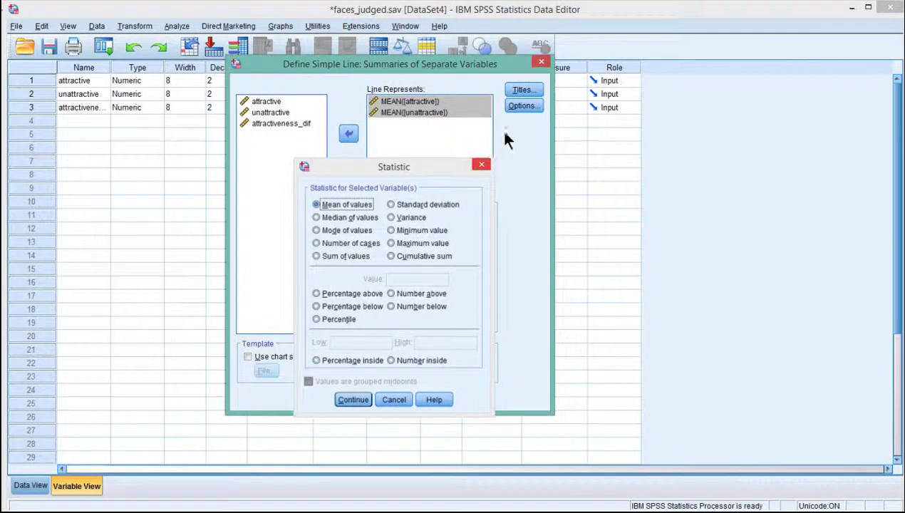
pyautogui.click(524, 106)
pyautogui.click(350, 272)
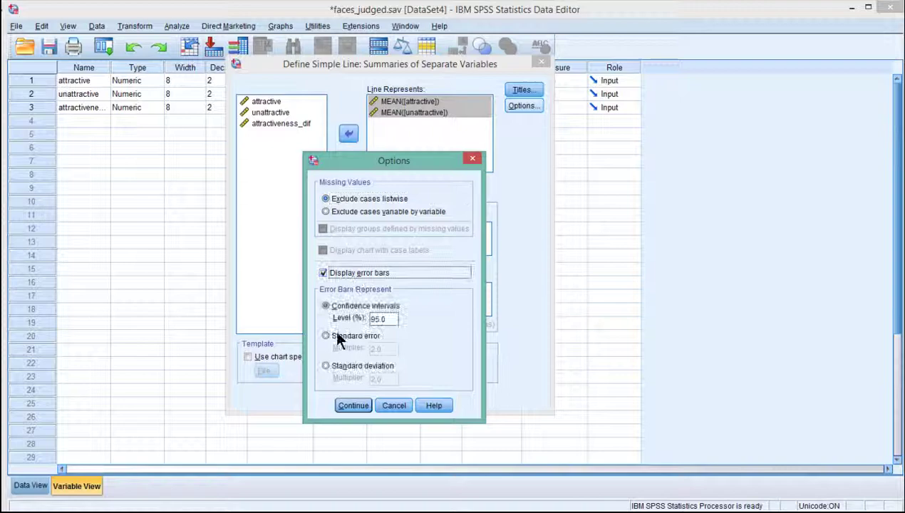
pyautogui.click(354, 405)
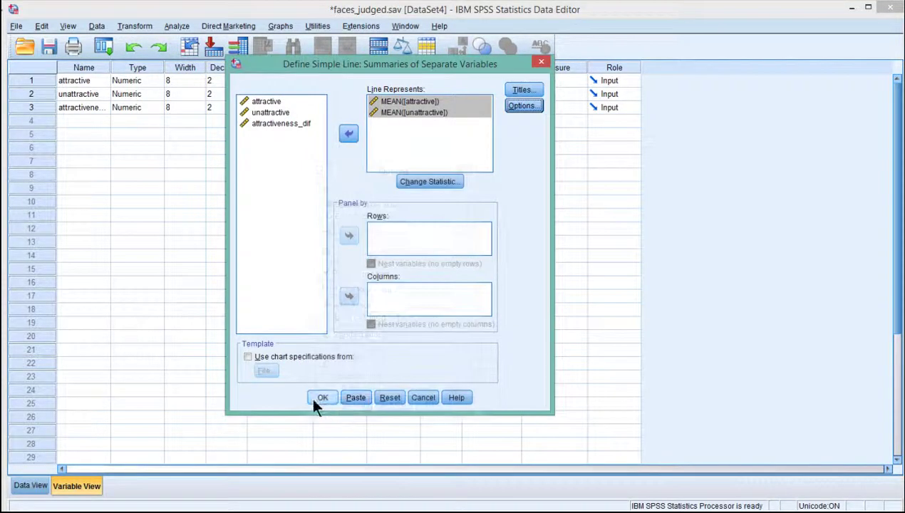
pyautogui.click(315, 401)
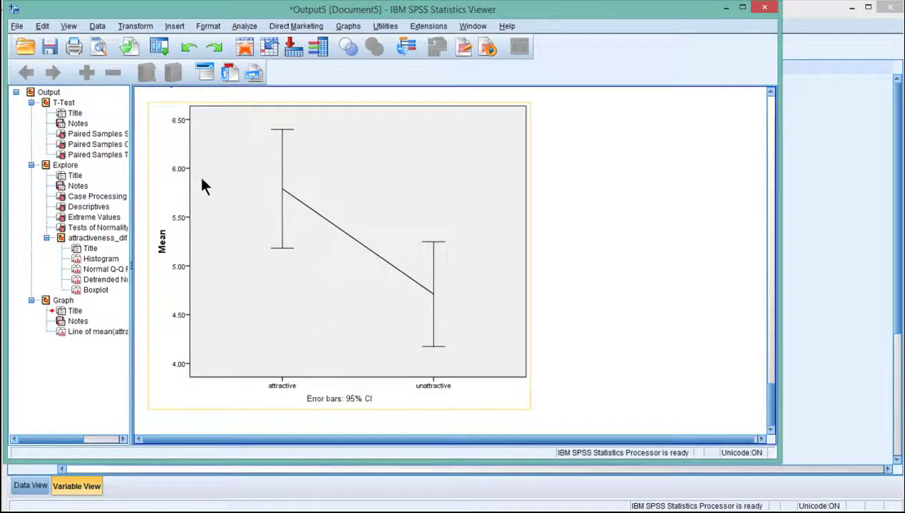
# Set the chart's vertical axis scale to minimum 1, maximum 10, major increment 1.
pyautogui.doubleClick(187, 127)
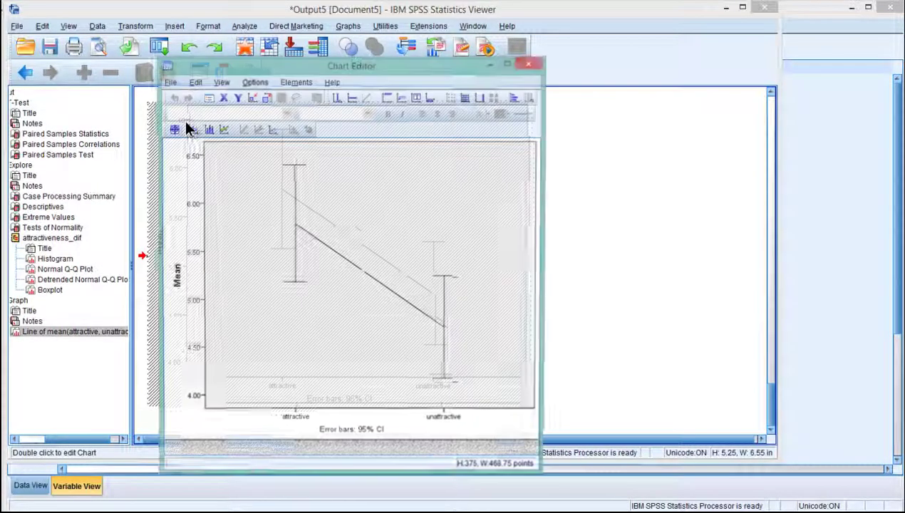
pyautogui.doubleClick(192, 156)
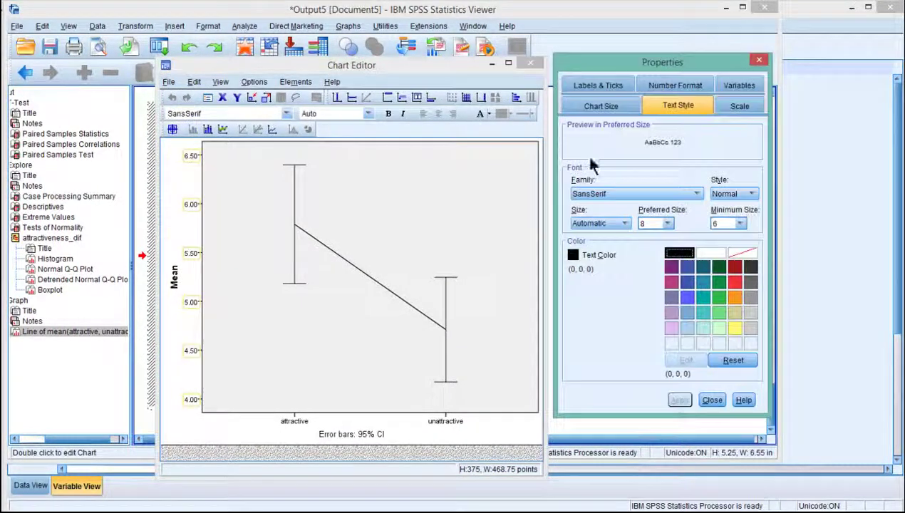
pyautogui.click(720, 111)
pyautogui.doubleClick(663, 153)
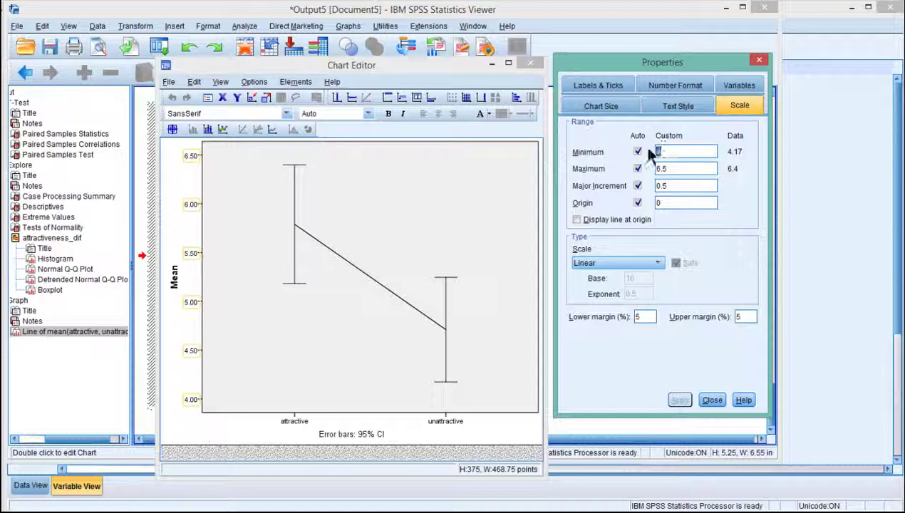
pyautogui.write('1')
pyautogui.doubleClick(662, 169)
pyautogui.write('10')
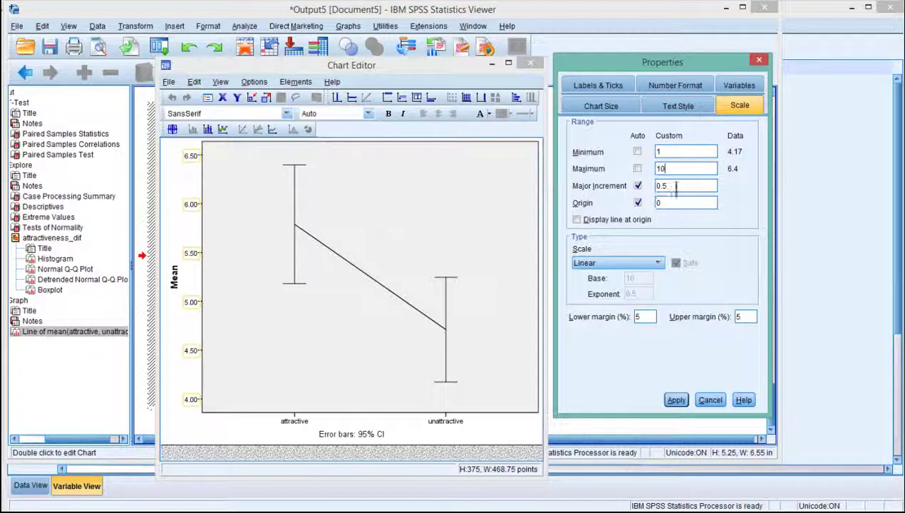
pyautogui.moveTo(676, 187); pyautogui.dragTo(639, 186)
pyautogui.write('2')
pyautogui.click(666, 397)
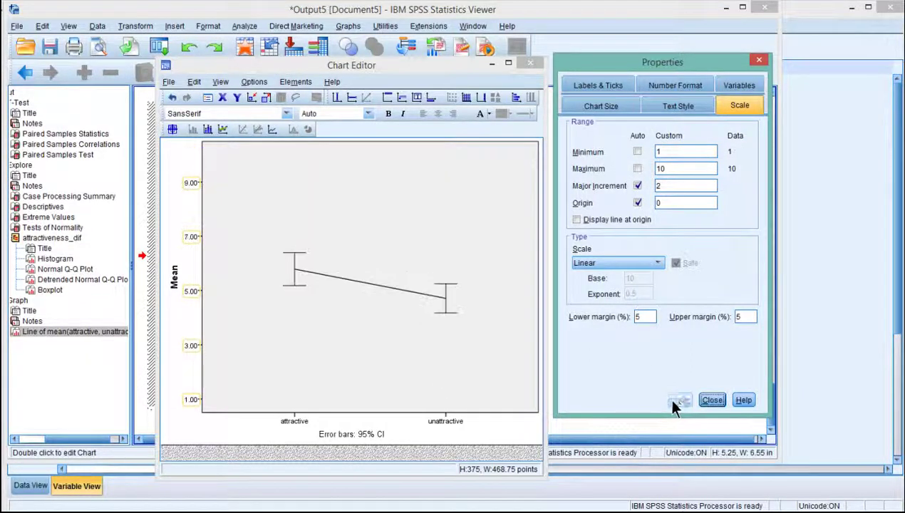
pyautogui.moveTo(677, 186); pyautogui.dragTo(639, 182)
pyautogui.write('1')
pyautogui.click(676, 402)
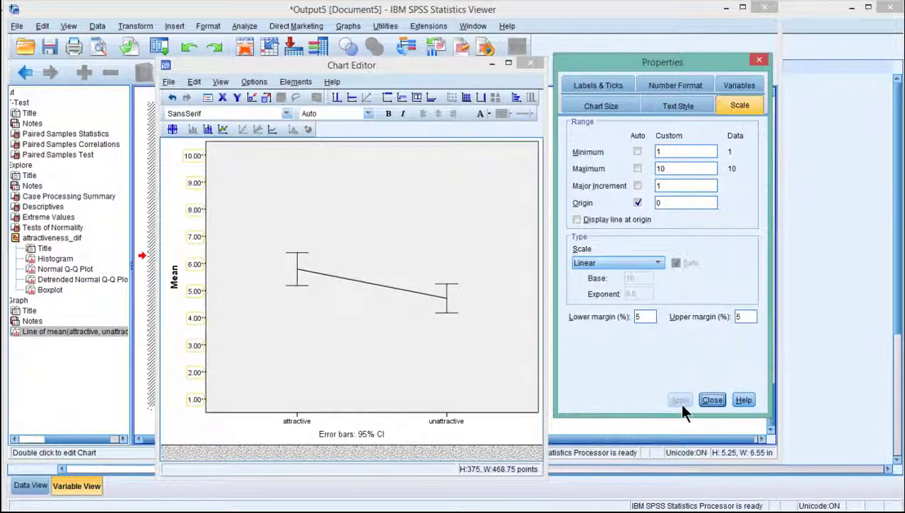
# Format the axis numbers with 1 decimal place and close the Chart Editor.
pyautogui.click(678, 84)
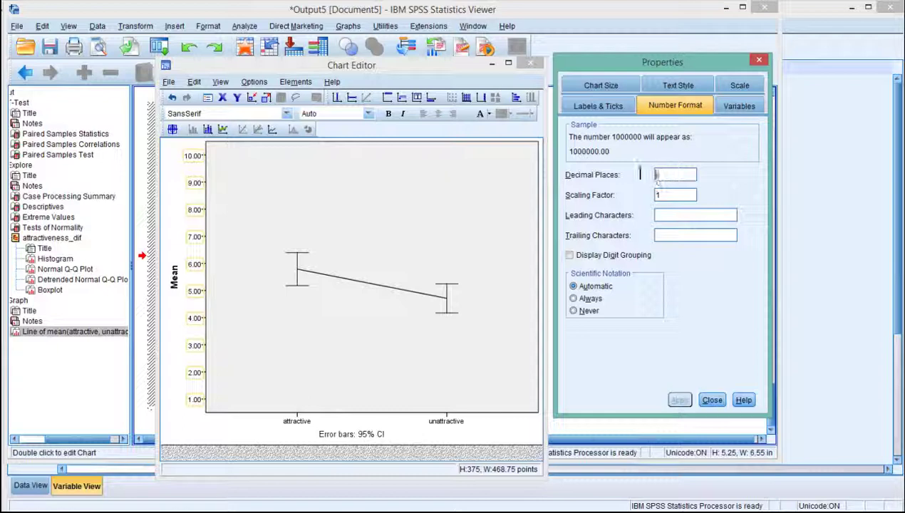
pyautogui.click(670, 176)
pyautogui.press('BackSpace')
pyautogui.write('1')
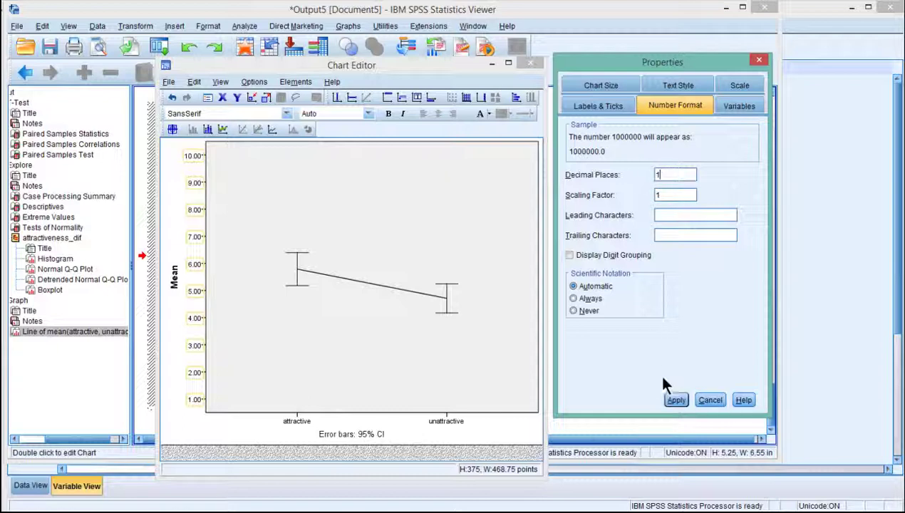
pyautogui.click(676, 401)
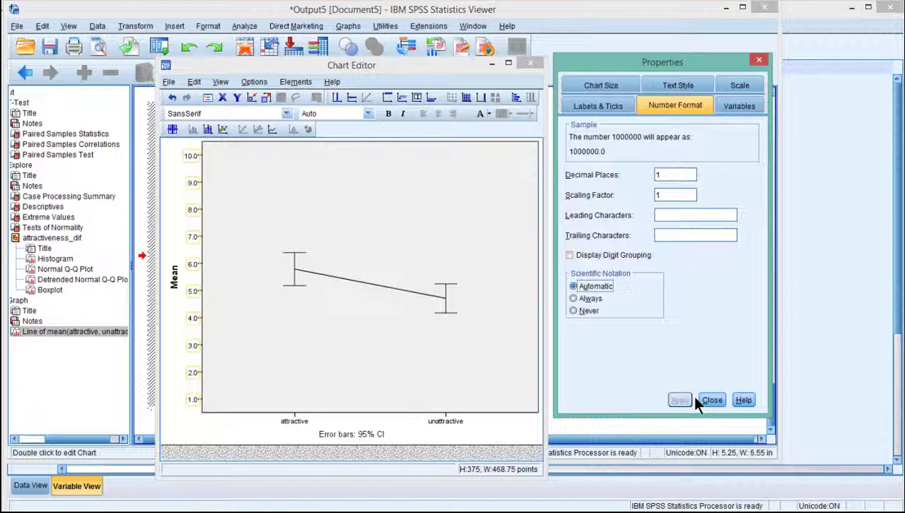
pyautogui.click(529, 63)
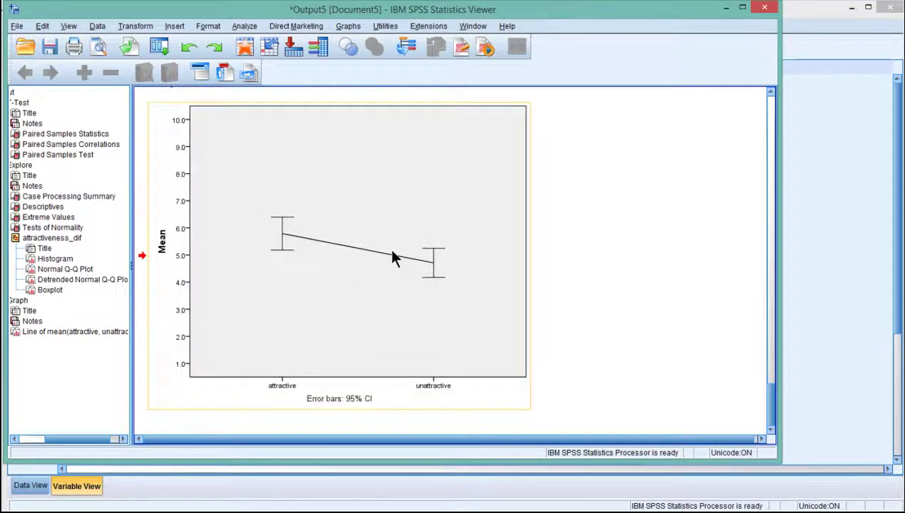
# Add circle markers to the line chart's mean points and close the Chart Editor.
pyautogui.doubleClick(374, 206)
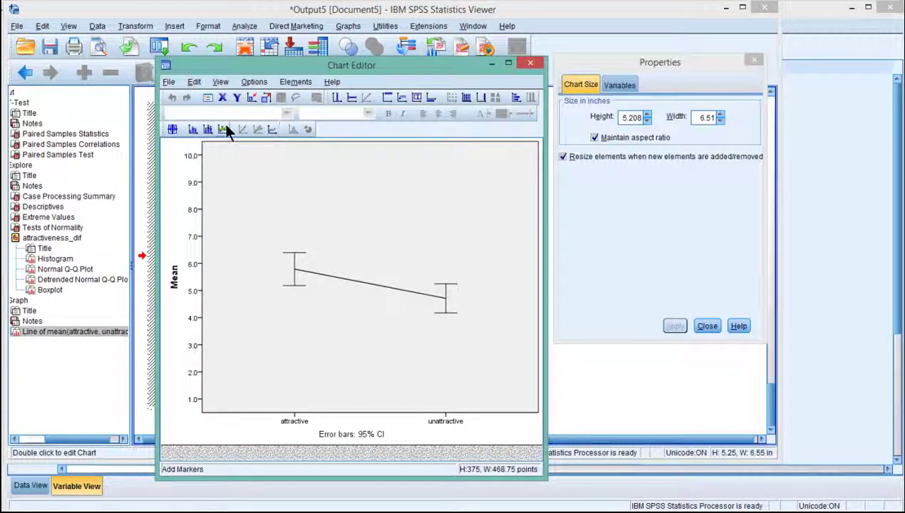
pyautogui.click(223, 129)
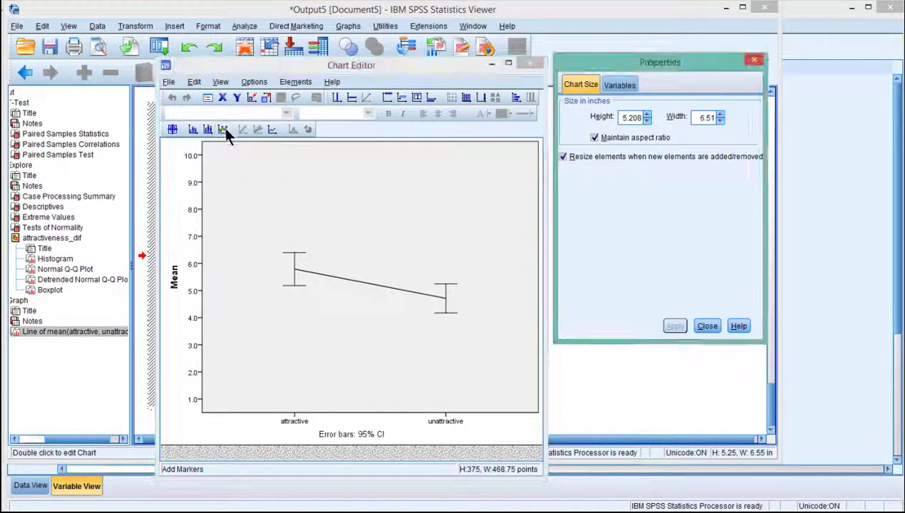
pyautogui.click(707, 336)
pyautogui.click(530, 63)
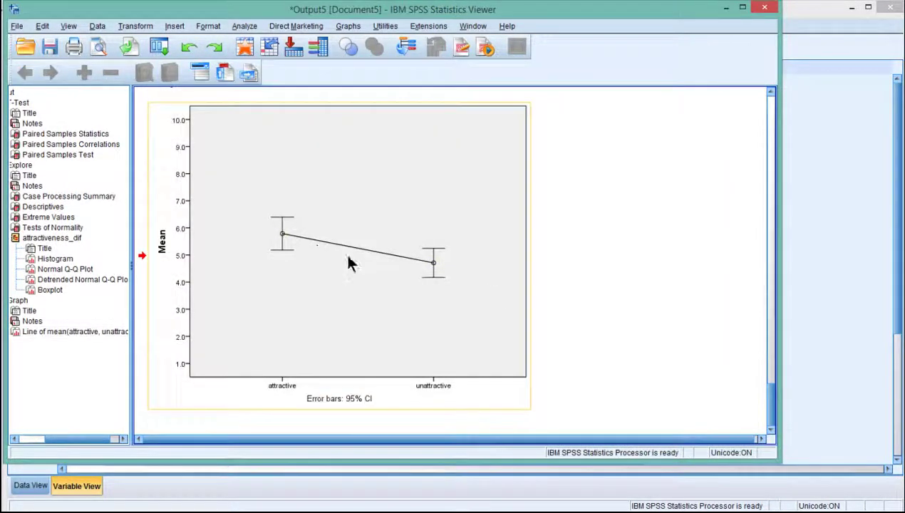
pyautogui.scroll(10, 539, 329)
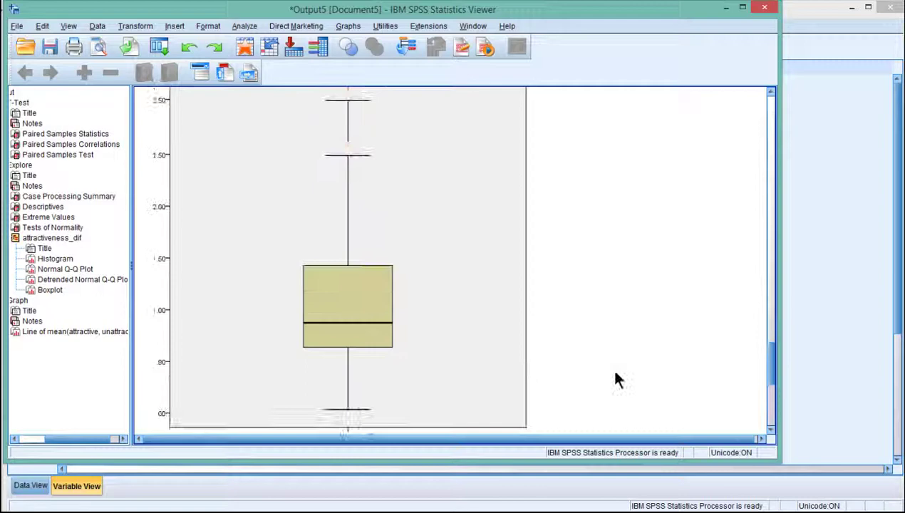
pyautogui.scroll(3, 615, 373)
pyautogui.scroll(-10, 615, 372)
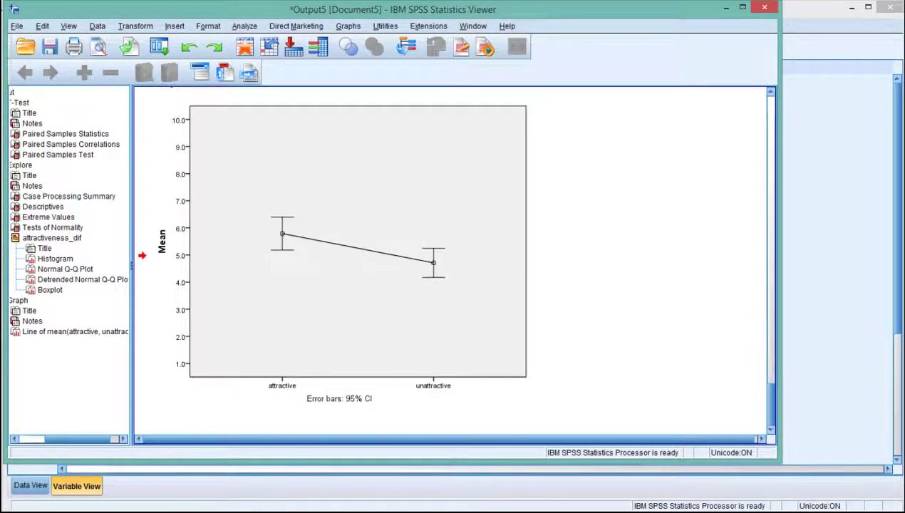
# Run Reliability Analysis on attractive and unattractive with inter-item covariances, then select the covariance matrix.
pyautogui.hotkey('alt', 'Tab')
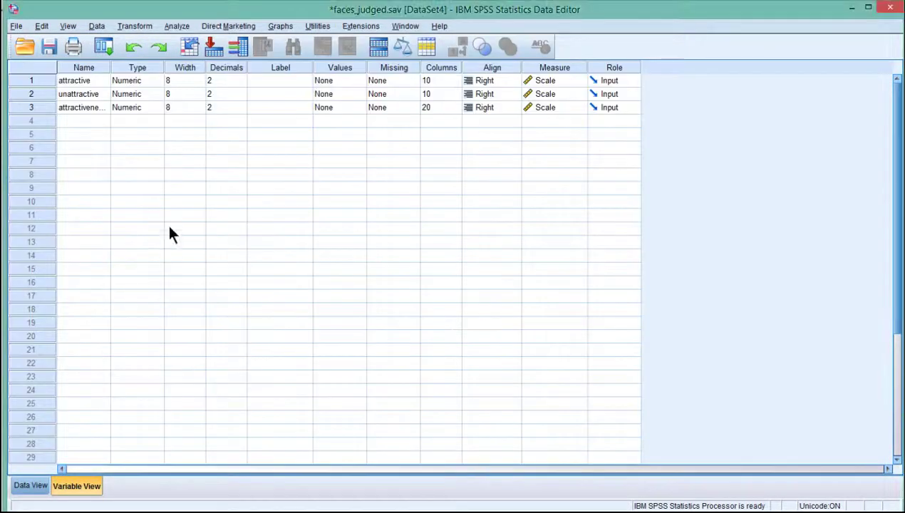
pyautogui.click(33, 486)
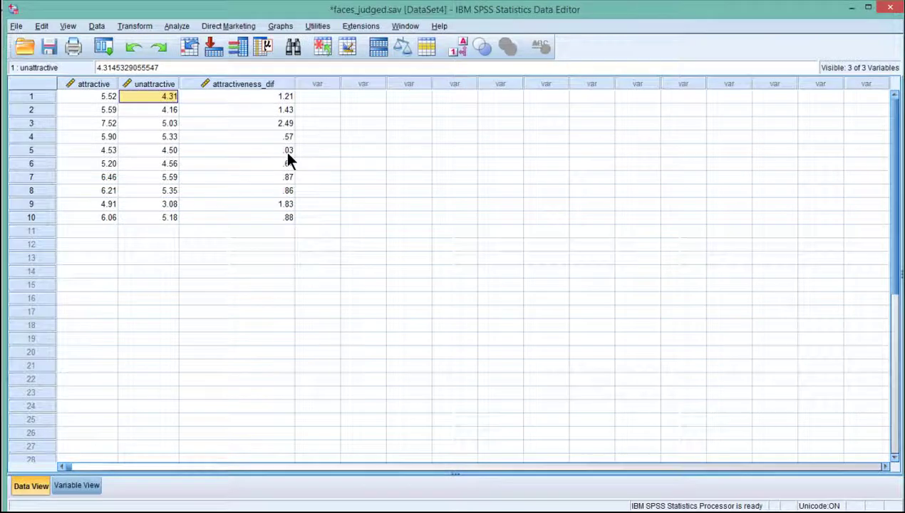
pyautogui.click(171, 26)
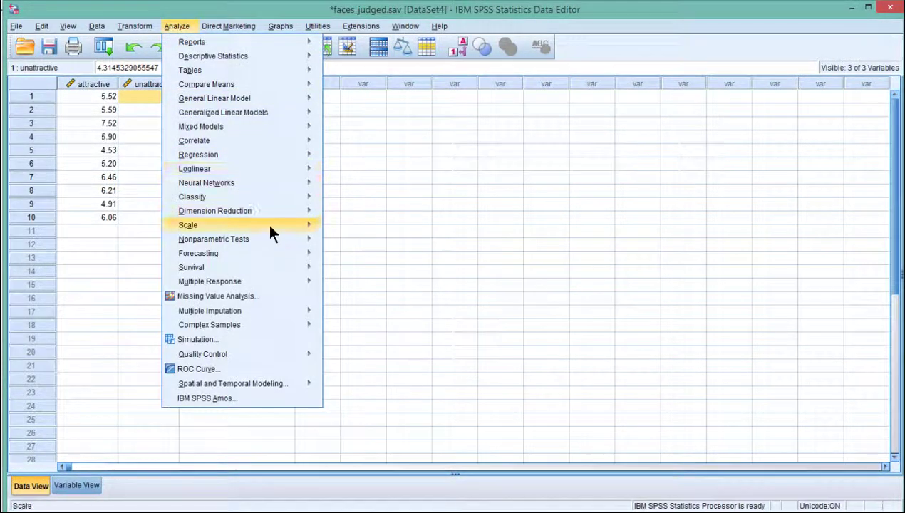
pyautogui.moveTo(299, 226)
pyautogui.click(349, 227)
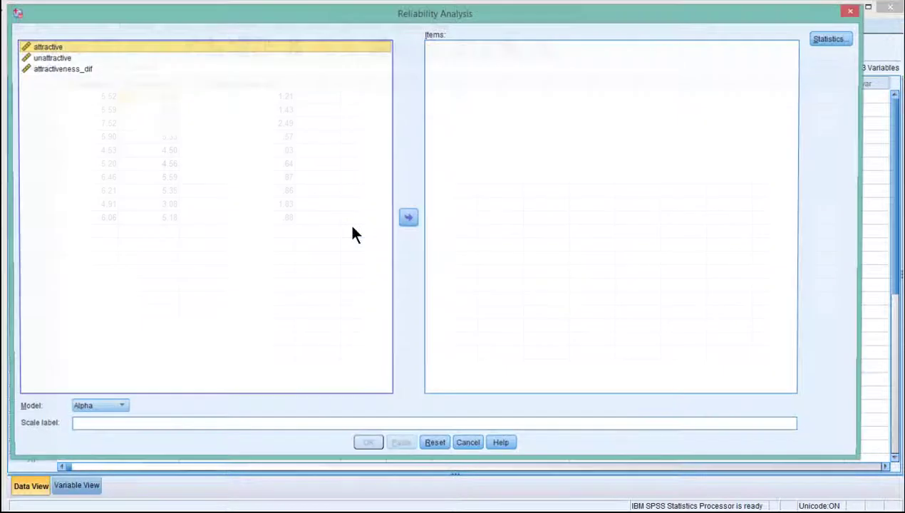
pyautogui.keyDown('shift'); pyautogui.click(50, 58); pyautogui.keyUp('shift')
pyautogui.click(409, 218)
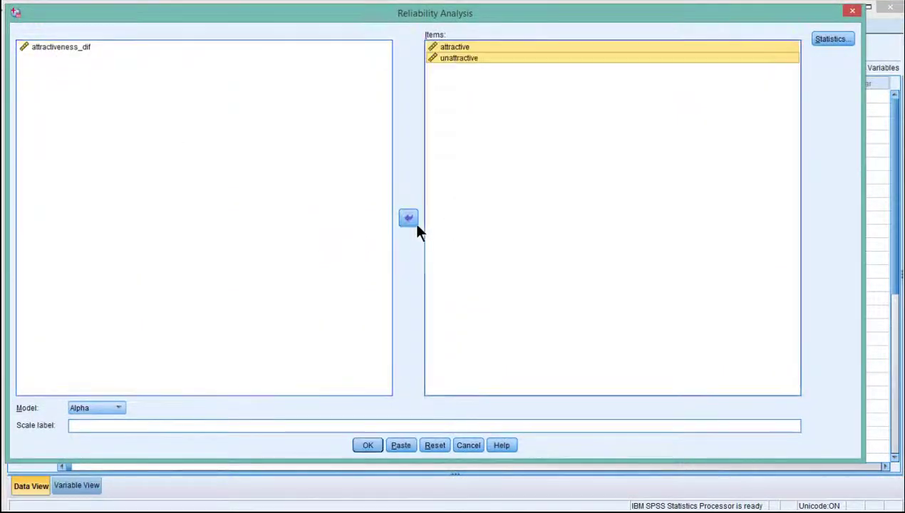
pyautogui.click(829, 39)
pyautogui.click(276, 121)
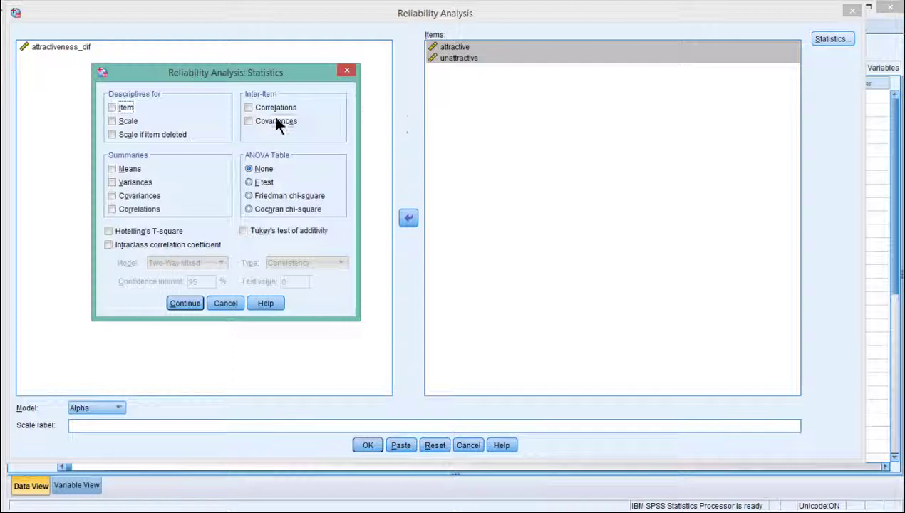
pyautogui.click(185, 302)
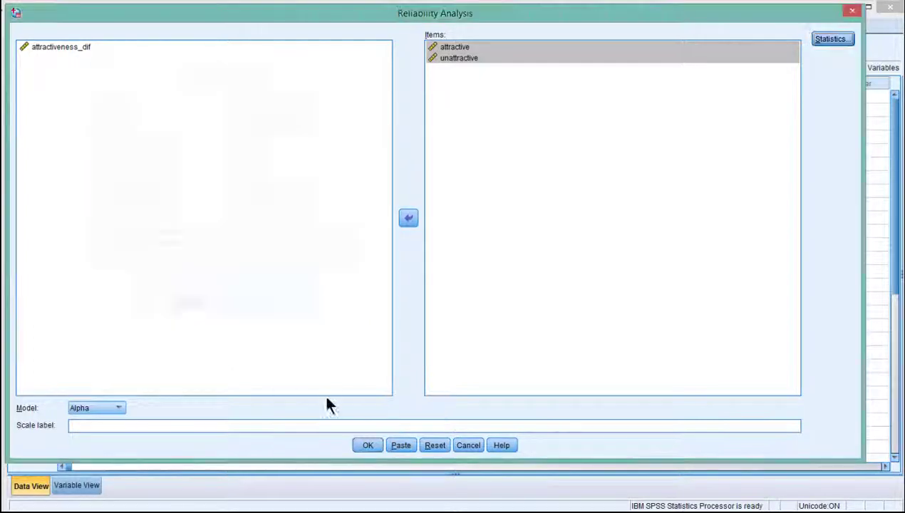
pyautogui.click(366, 445)
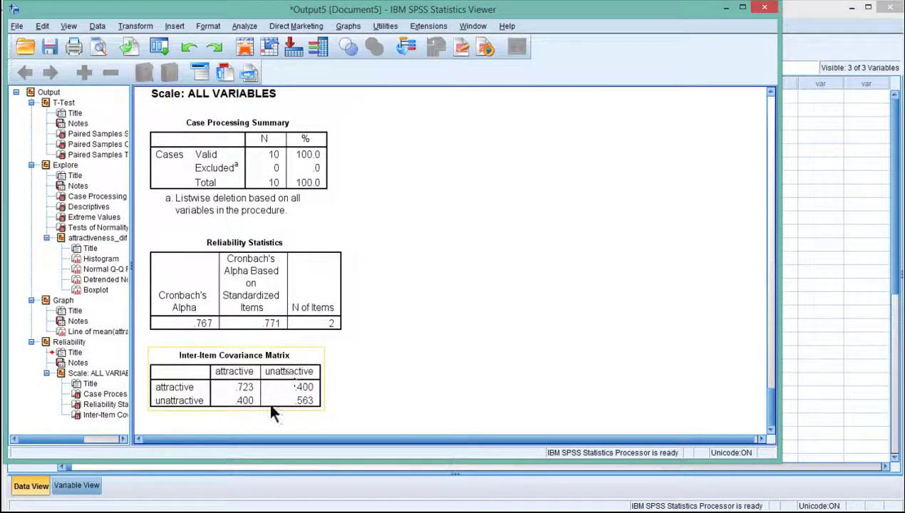
pyautogui.click(243, 403)
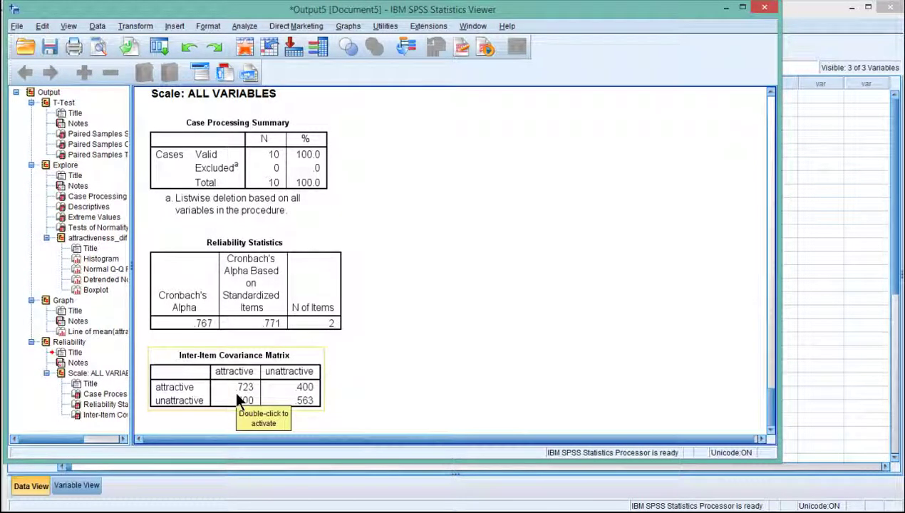
# Compute 0.723 - 0.4 in Calculator, giving 0.323.
pyautogui.click(263, 510)
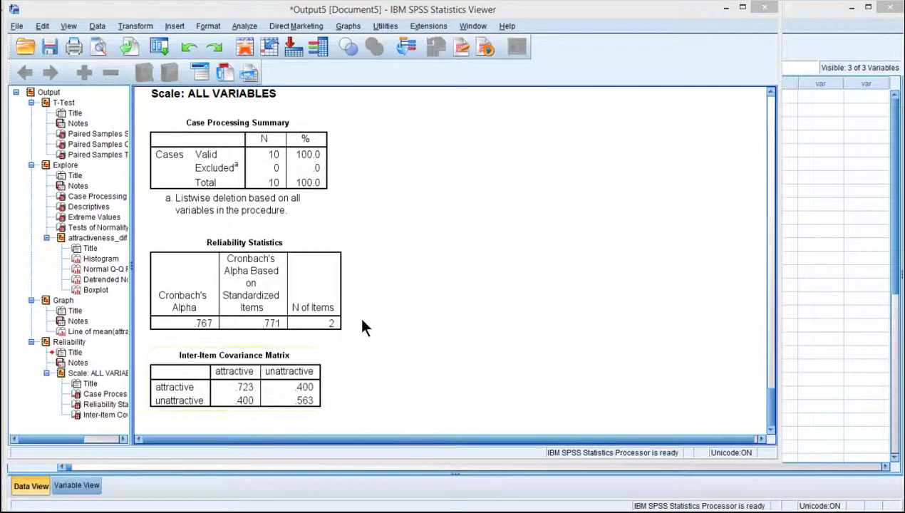
pyautogui.write('0.7')
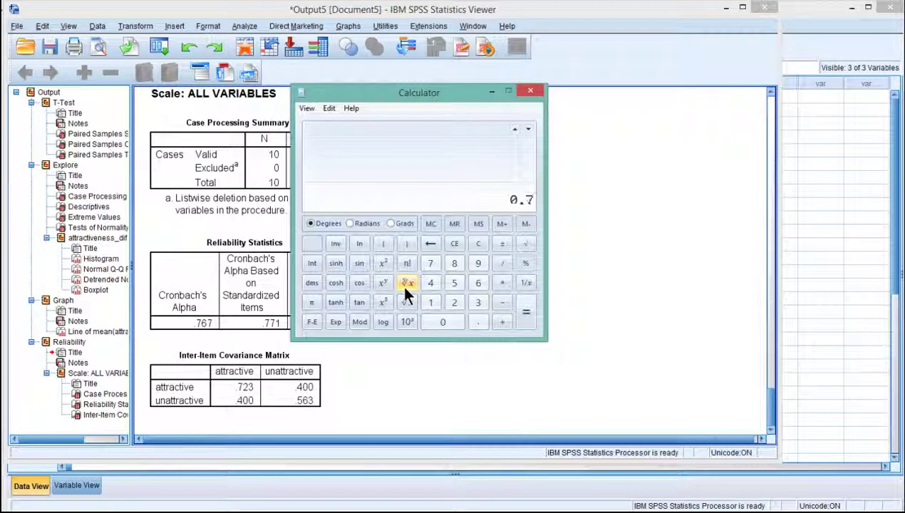
pyautogui.write('23 - 0.4')
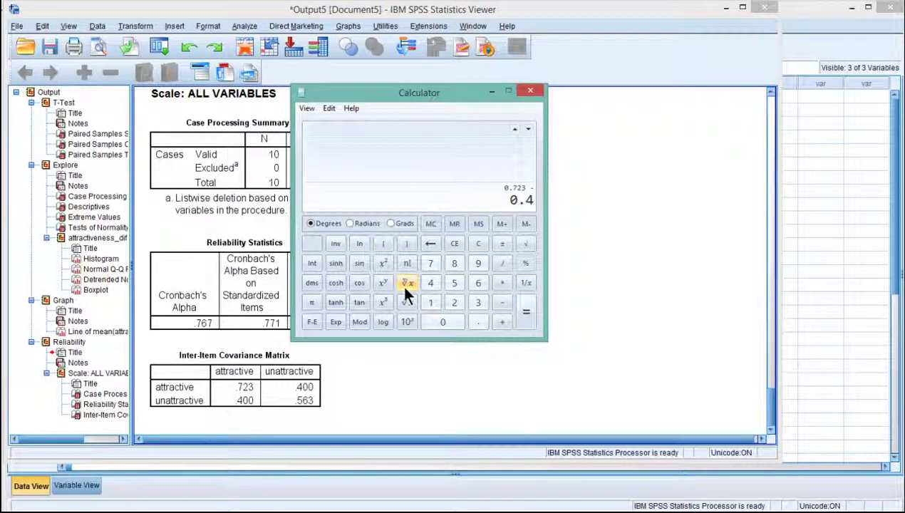
pyautogui.press('Return')
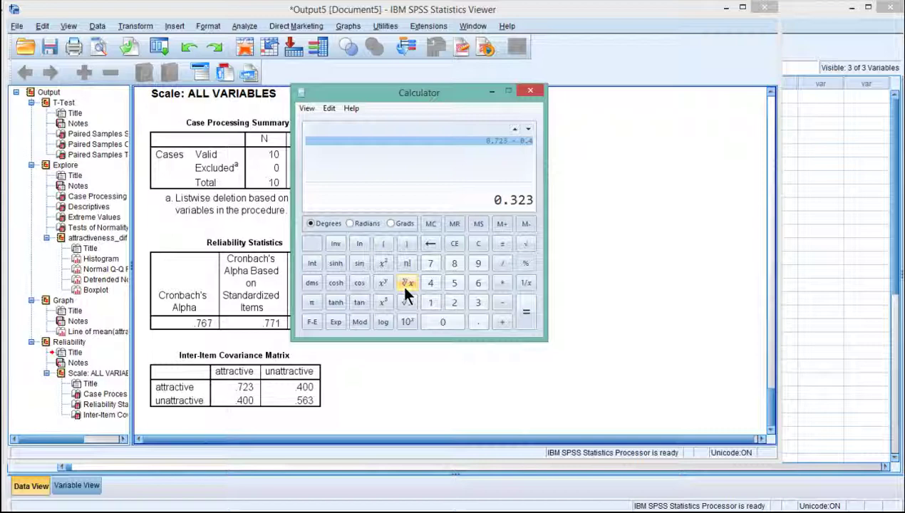
# Compute 0.563 - 0.4, giving 0.163, then close Calculator.
pyautogui.click(478, 244)
pyautogui.write('0.565')
pyautogui.press('BackSpace')
pyautogui.write('3')
pyautogui.press('-')
pyautogui.write('0.40')
pyautogui.press('Return')
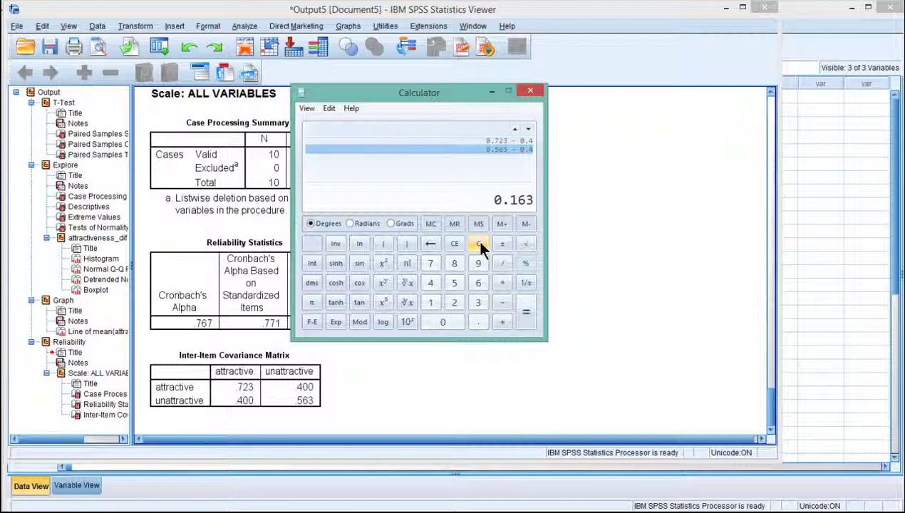
pyautogui.click(530, 91)
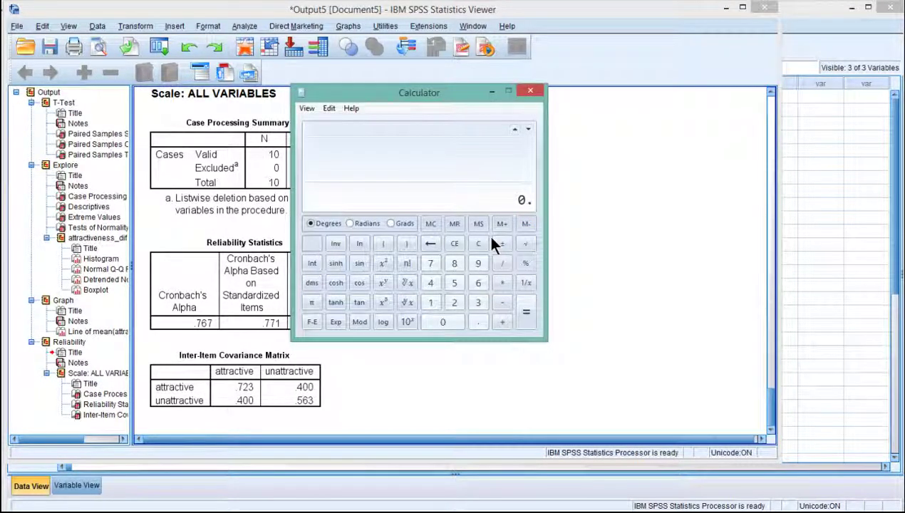
# Store 0.323 in memory and take its square root (about 0.568).
pyautogui.write('0.323')
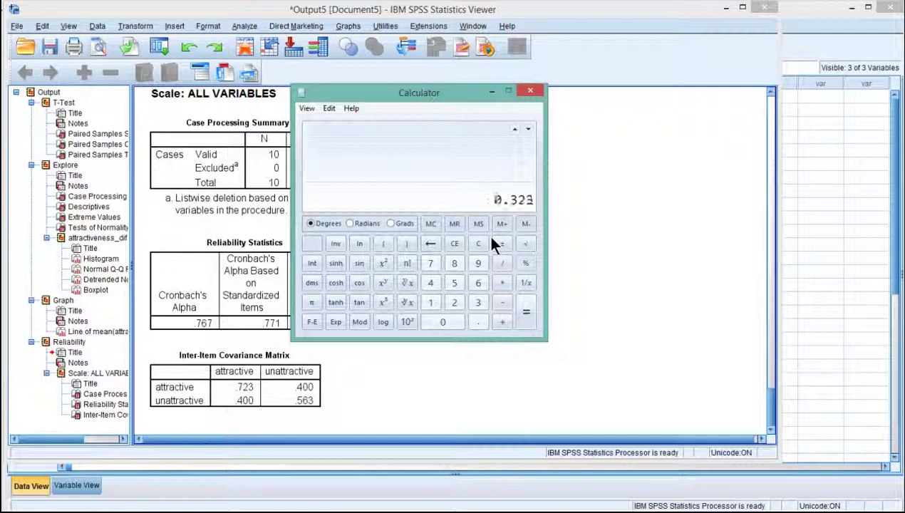
pyautogui.click(478, 224)
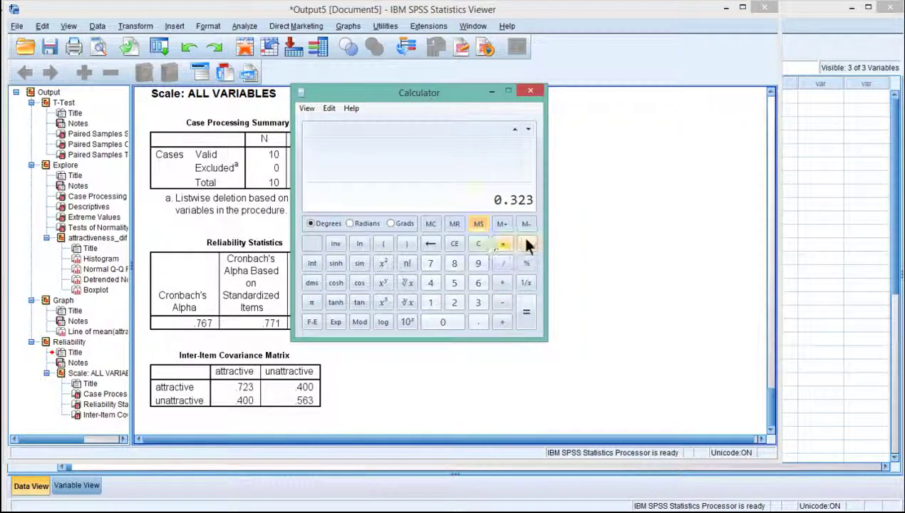
pyautogui.click(526, 244)
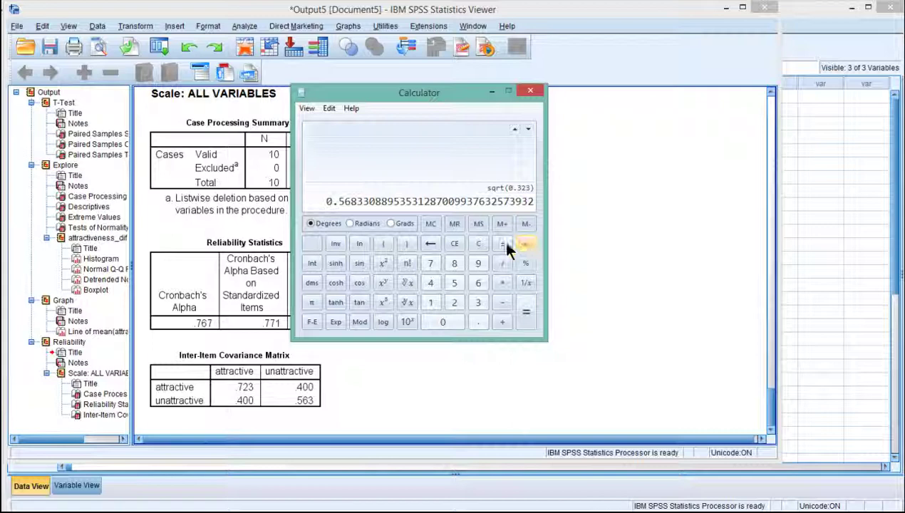
# Take the square root of 0.163 (about 0.404) and close Calculator.
pyautogui.click(480, 245)
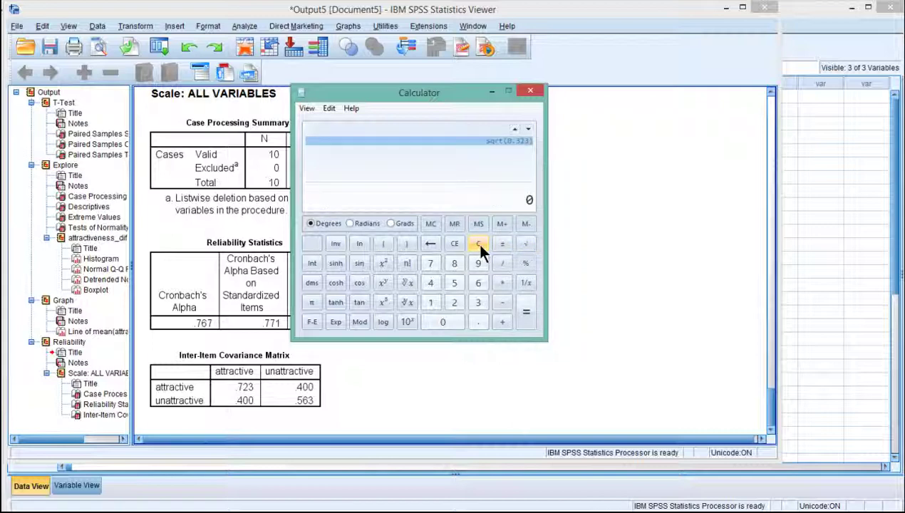
pyautogui.write('0.165')
pyautogui.press('BackSpace')
pyautogui.write('3')
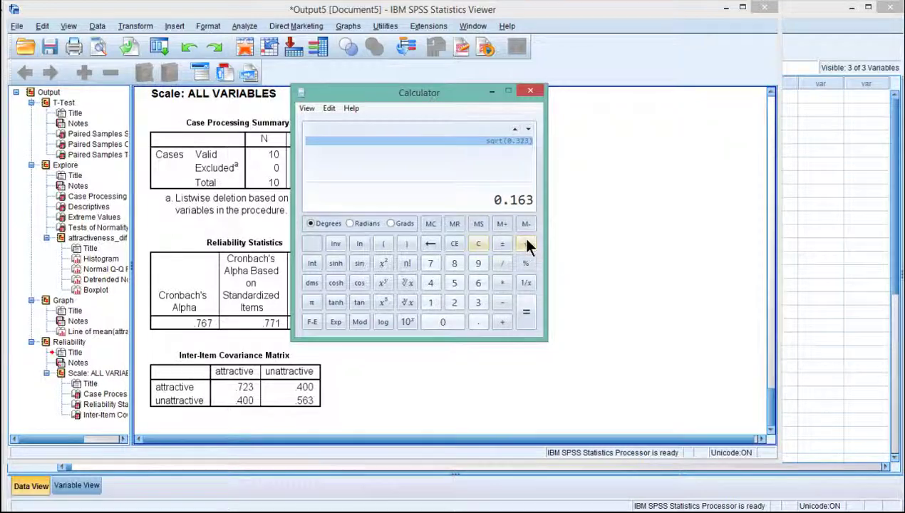
pyautogui.click(526, 244)
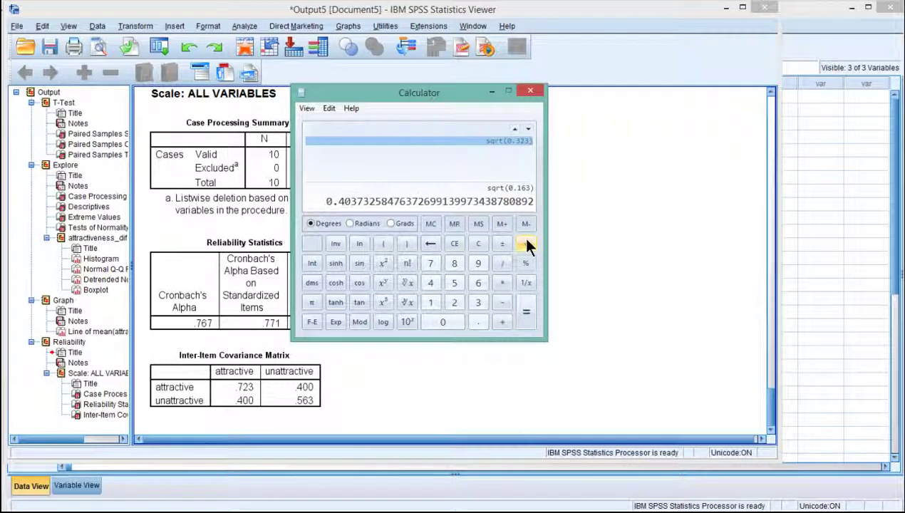
pyautogui.click(526, 94)
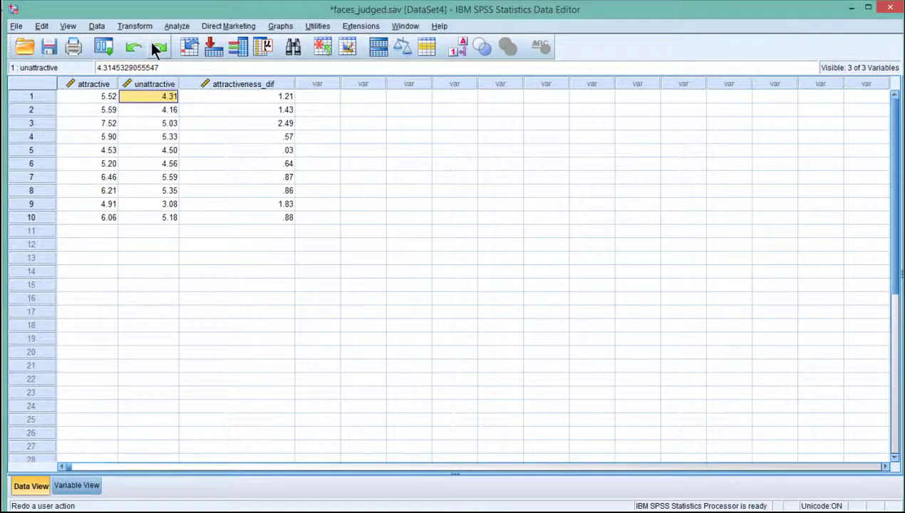
# Run Descriptives on attractive and unattractive, saving standardized values as variables.
pyautogui.click(177, 27)
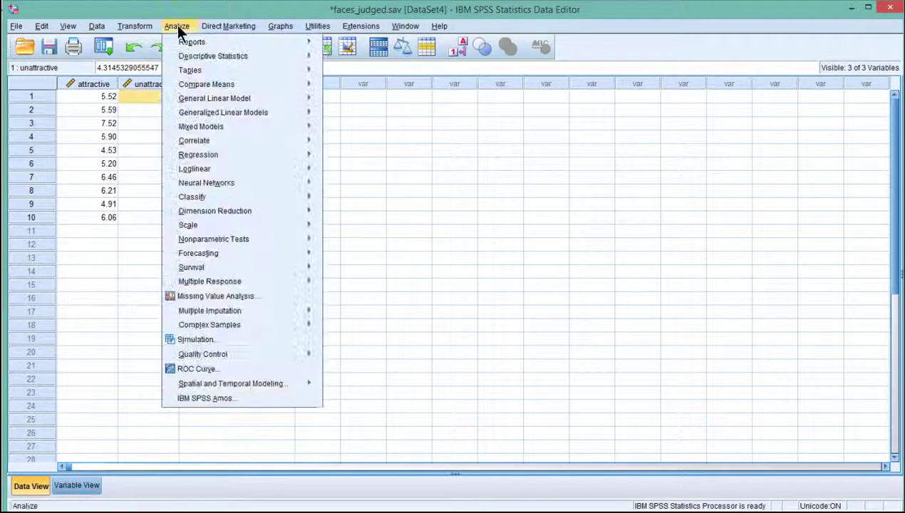
pyautogui.moveTo(223, 72)
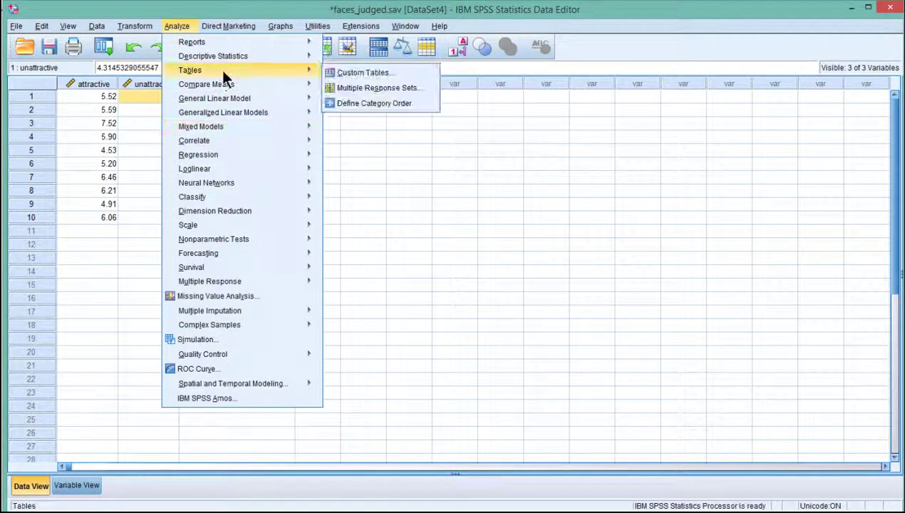
pyautogui.moveTo(257, 54)
pyautogui.click(355, 74)
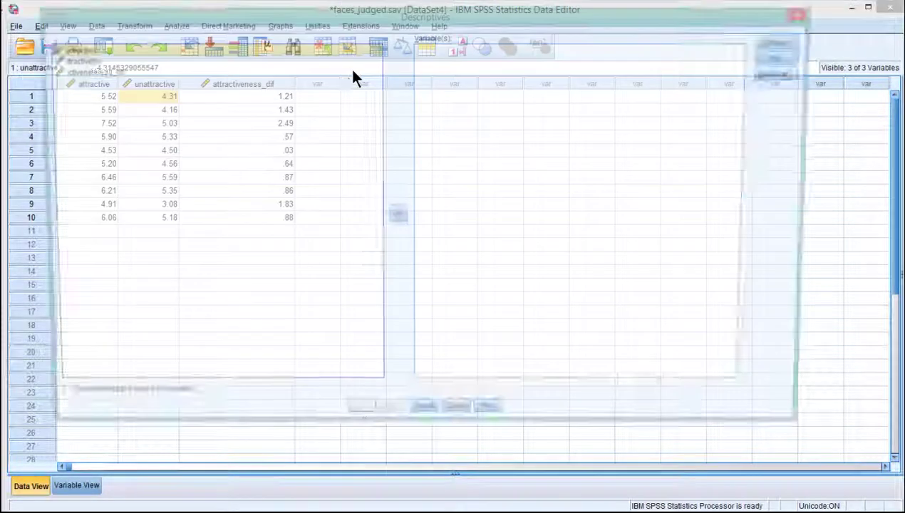
pyautogui.keyDown('shift'); pyautogui.click(75, 60); pyautogui.keyUp('shift')
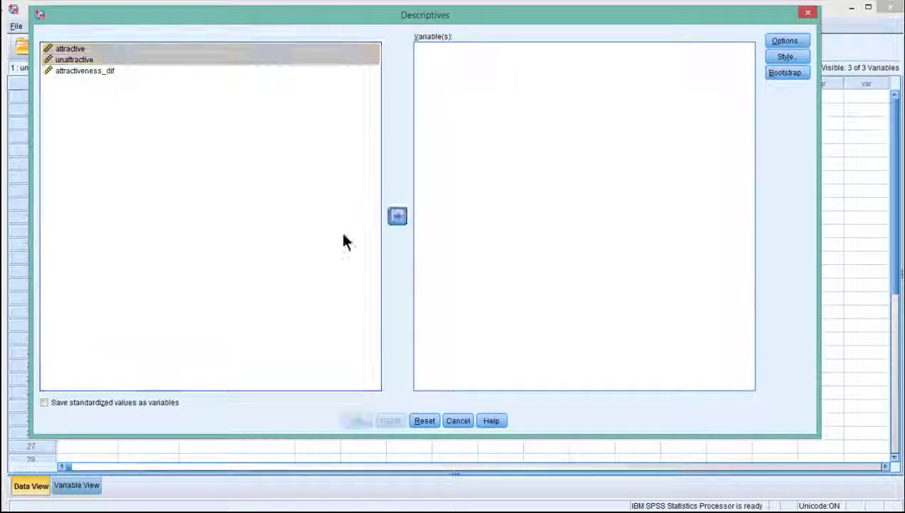
pyautogui.click(397, 216)
pyautogui.click(140, 401)
pyautogui.click(353, 420)
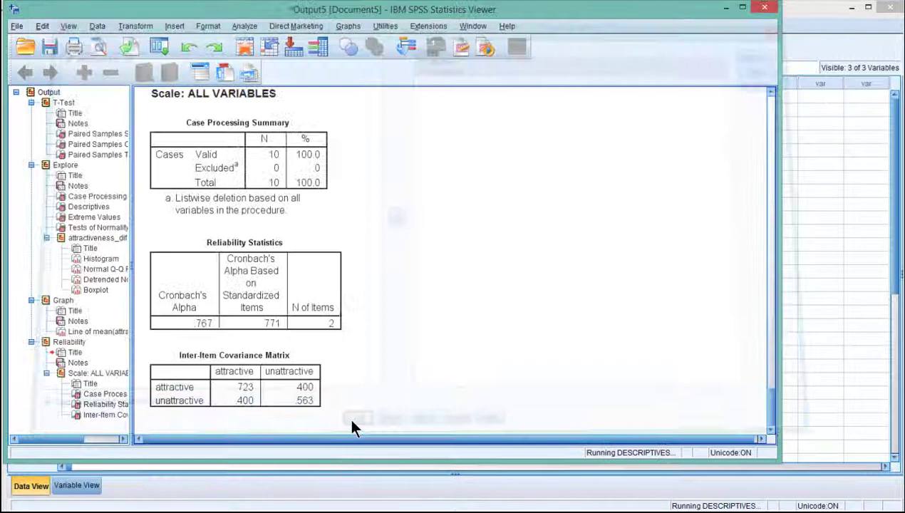
# Check the new Zattractive and Zunattractive columns in the data, then return to the output.
pyautogui.click(65, 501)
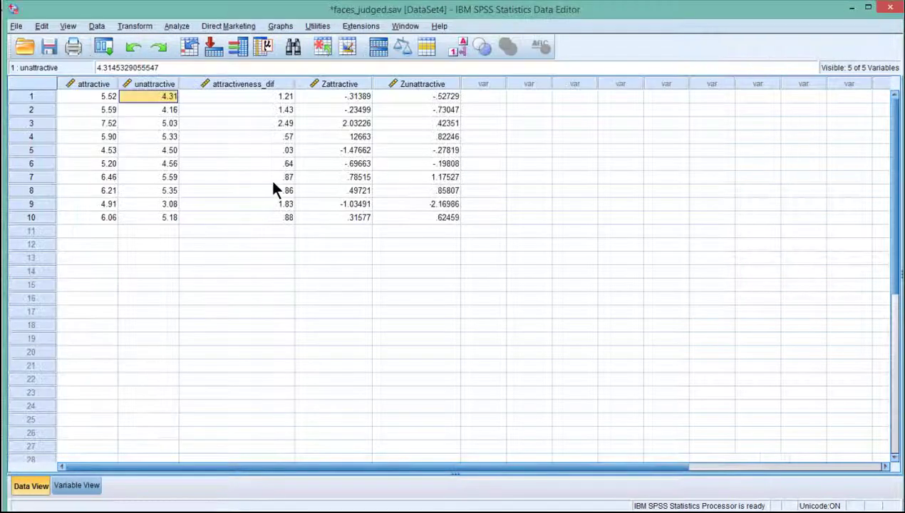
pyautogui.moveTo(401, 90)
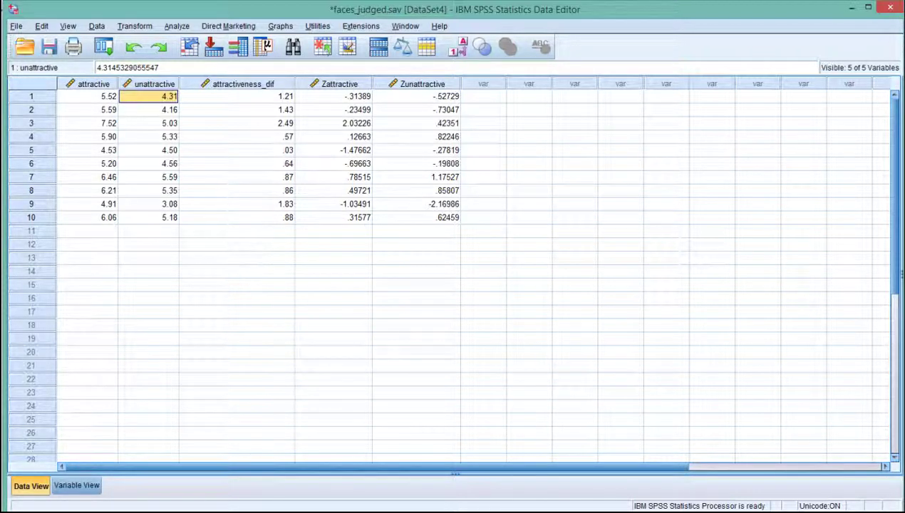
pyautogui.hotkey('alt', 'Tab')
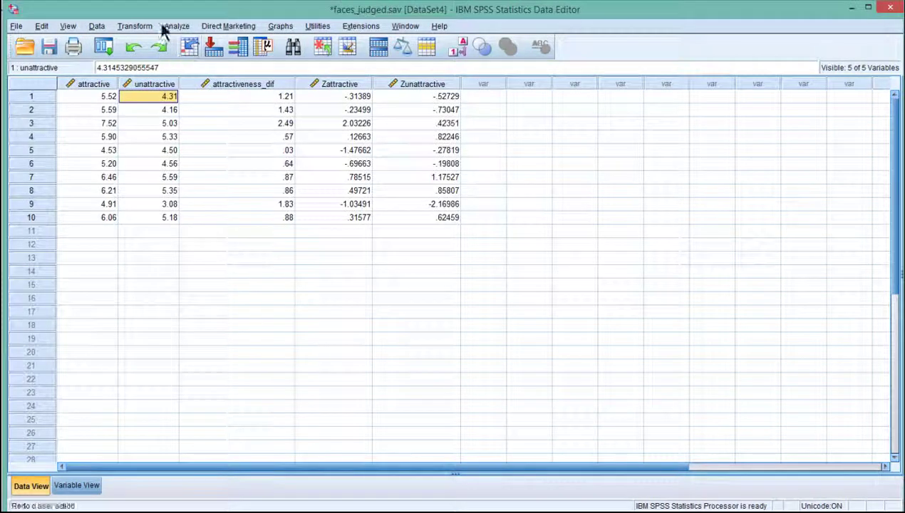
# Compute the new variable attractivene_adj as 5.79+(Zattractive*.568).
pyautogui.click(136, 26)
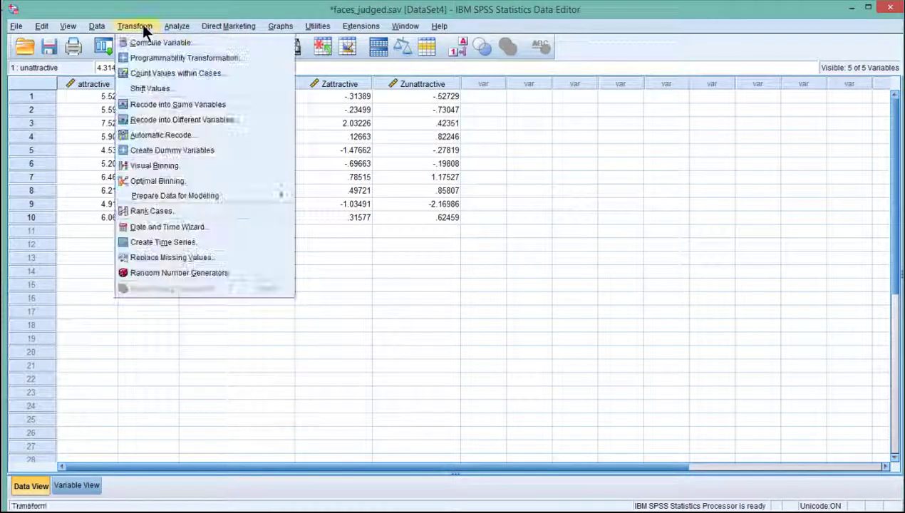
pyautogui.click(144, 40)
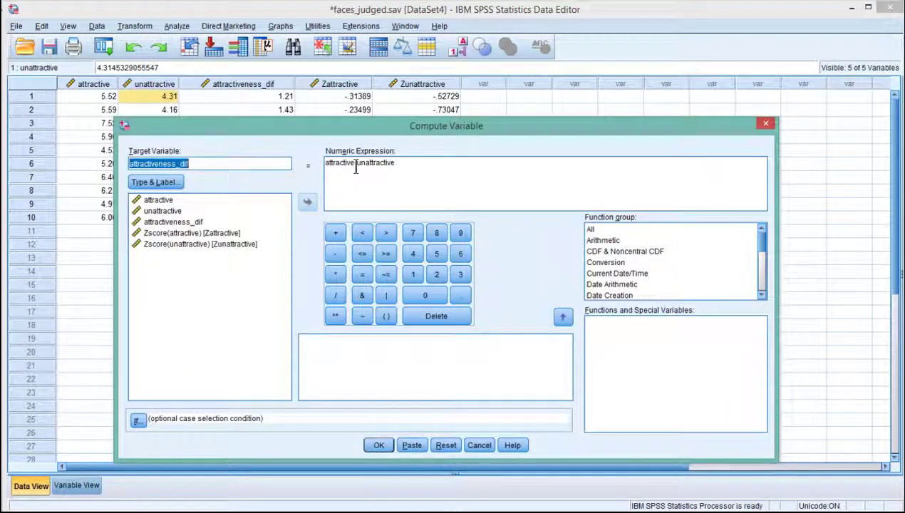
pyautogui.click(356, 169)
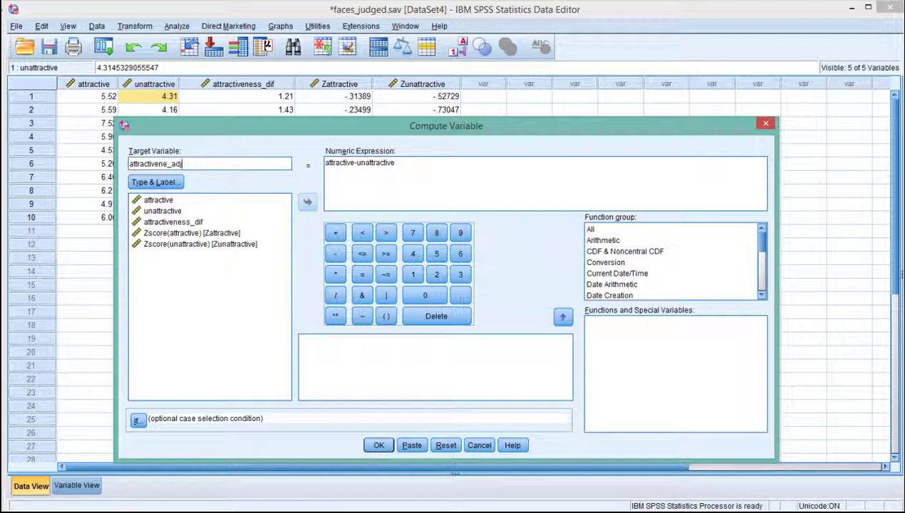
pyautogui.moveTo(396, 163); pyautogui.dragTo(325, 163)
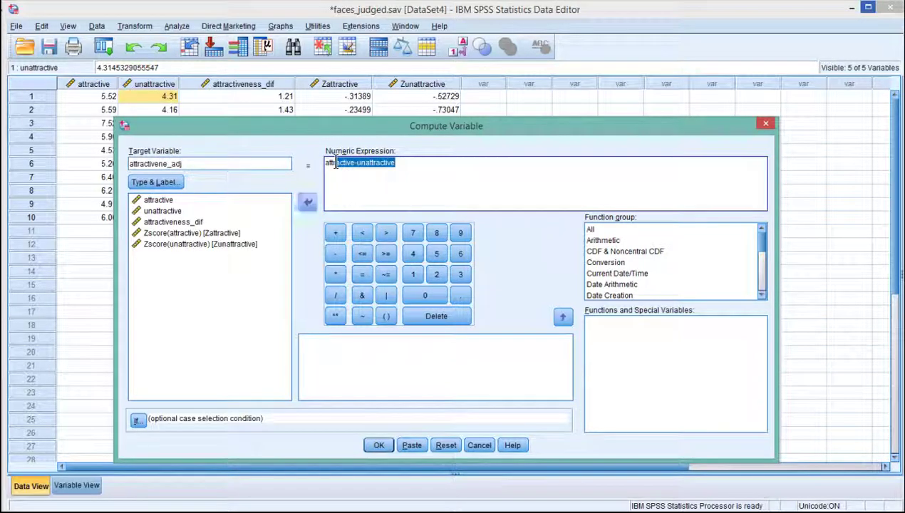
pyautogui.write('att')
pyautogui.press('BackSpace')
pyautogui.press('BackSpace')
pyautogui.press('BackSpace')
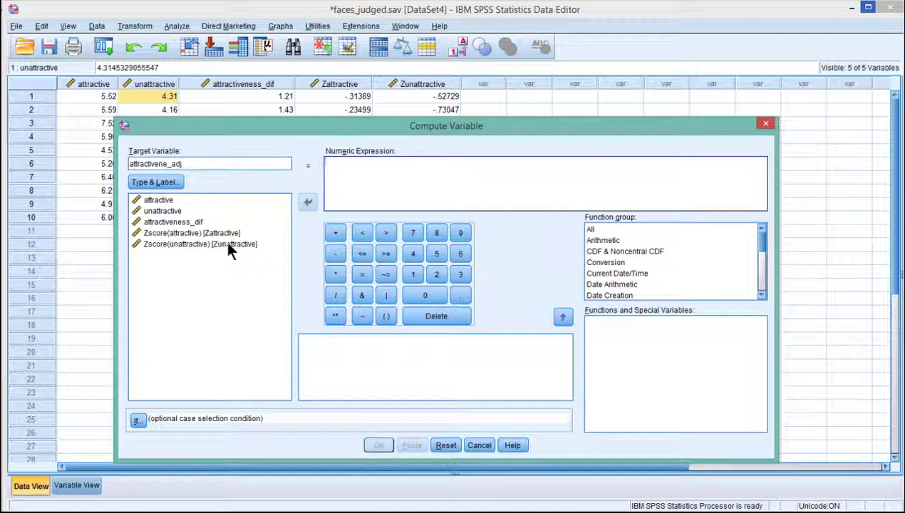
pyautogui.write('5.79')
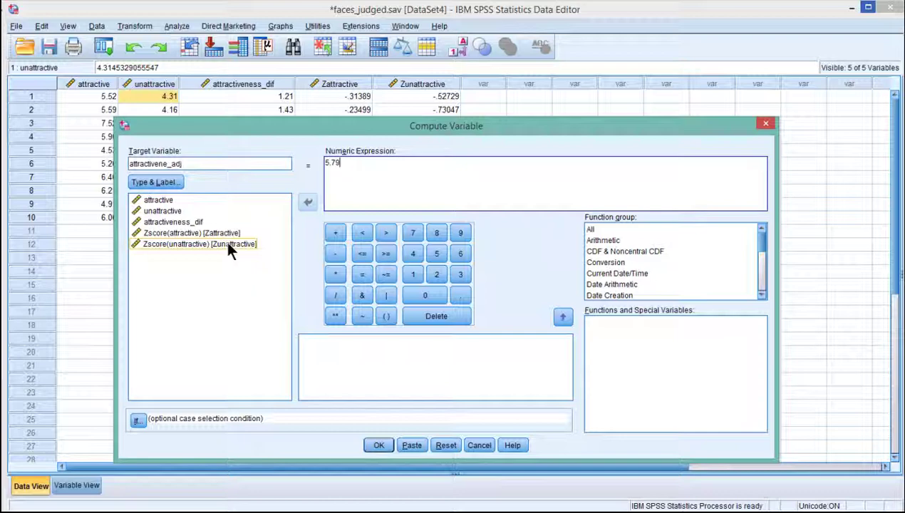
pyautogui.write('+')
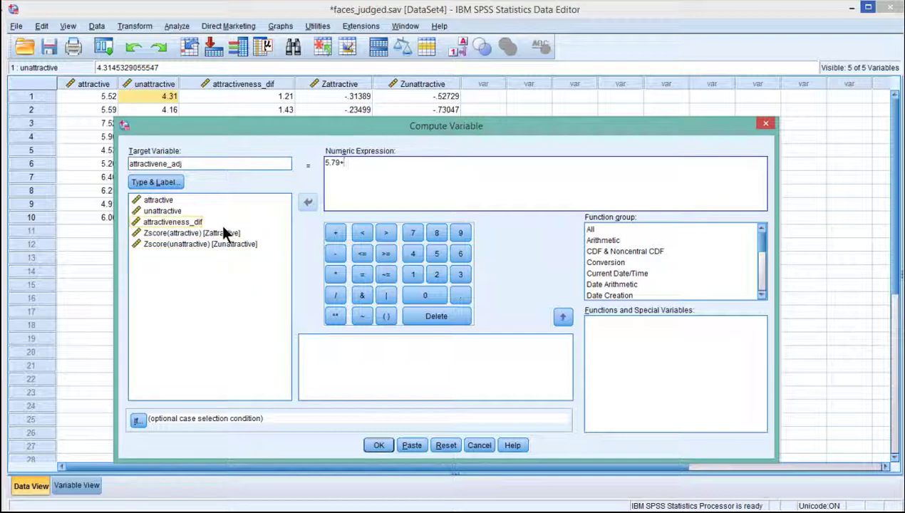
pyautogui.write('(')
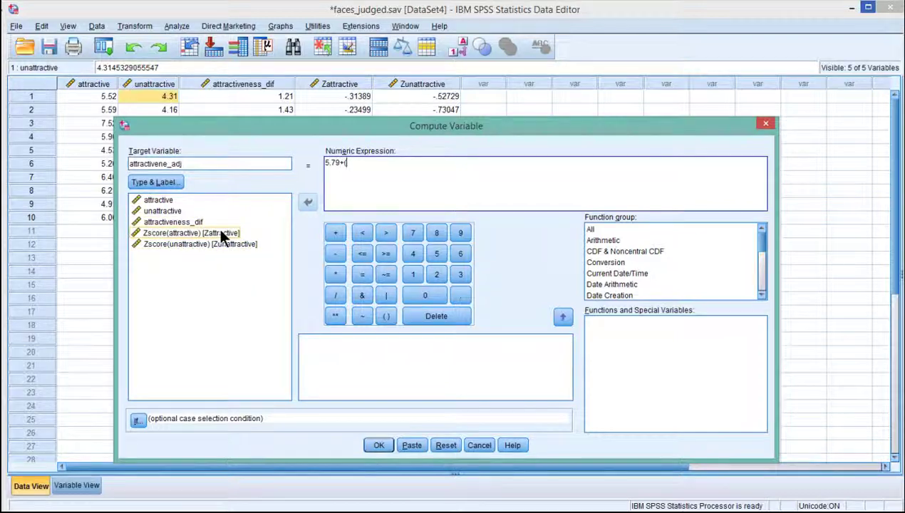
pyautogui.doubleClick(221, 234)
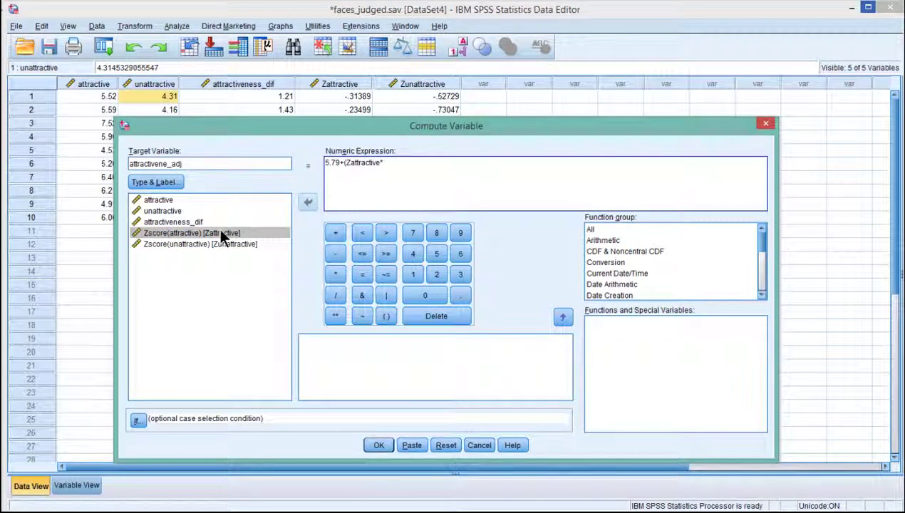
pyautogui.write('*.568')
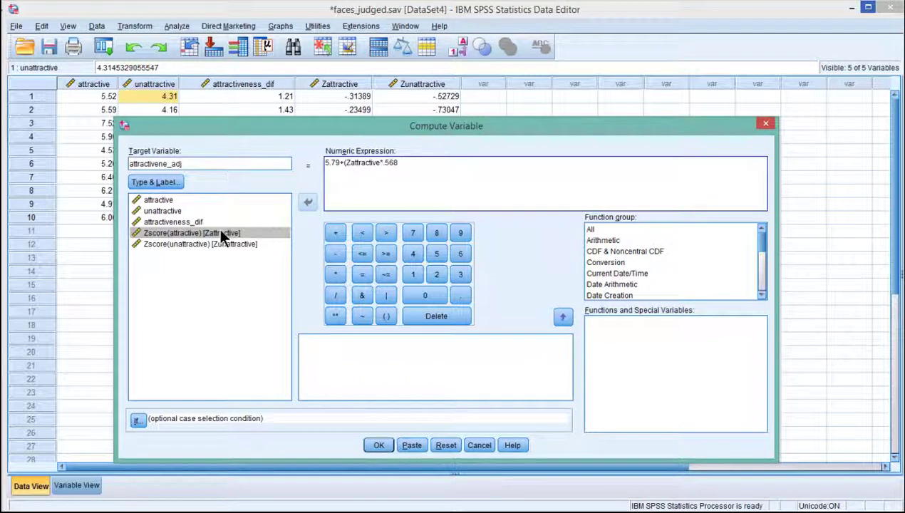
pyautogui.write(')')
pyautogui.click(378, 445)
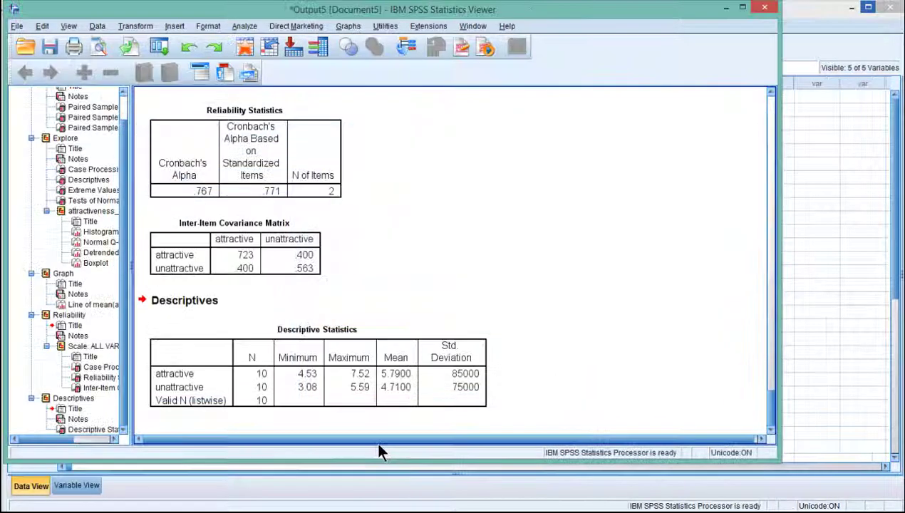
# Compute the new variable unattractive_adj as 4.71+(Zunattractive*.404).
pyautogui.click(137, 26)
pyautogui.click(151, 43)
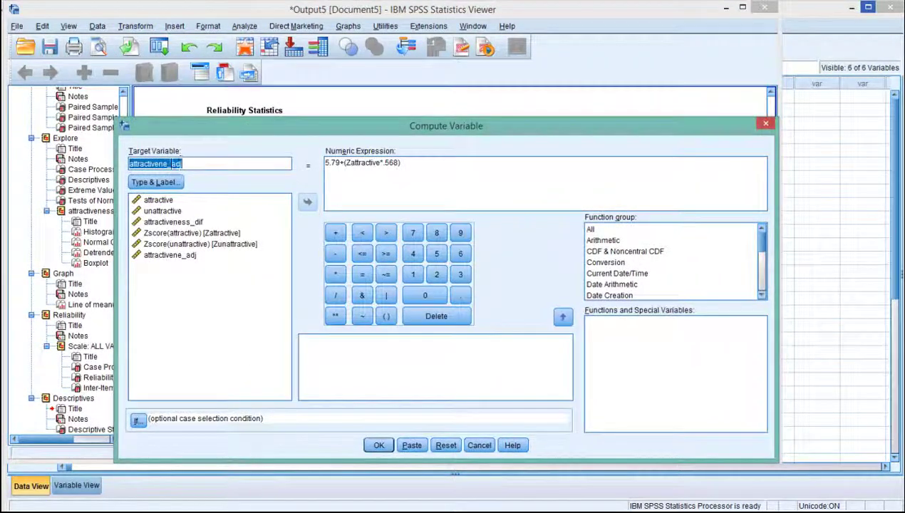
pyautogui.click(186, 164)
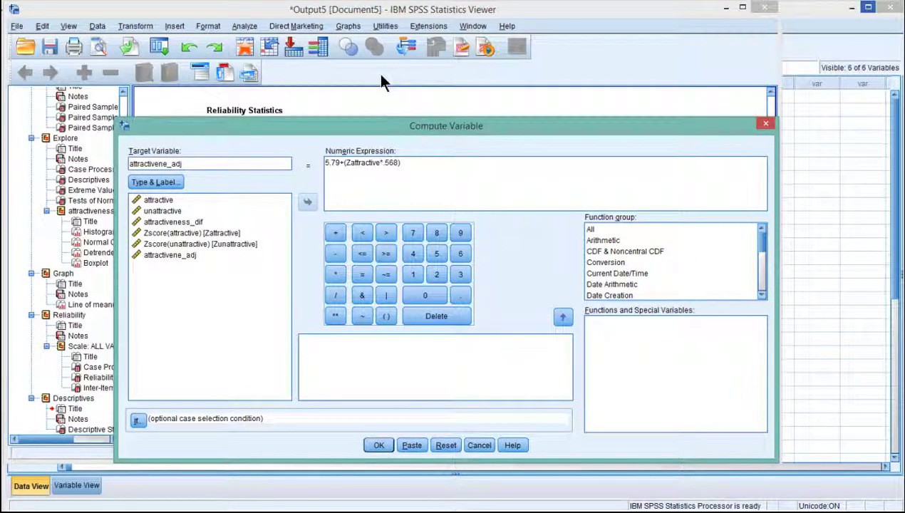
pyautogui.press('BackSpace')
pyautogui.press('BackSpace')
pyautogui.press('BackSpace')
pyautogui.press('BackSpace')
pyautogui.press('BackSpace')
pyautogui.press('BackSpace')
pyautogui.press('BackSpace')
pyautogui.press('BackSpace')
pyautogui.press('BackSpace')
pyautogui.write('unacc')
pyautogui.write('ractive')
pyautogui.click(420, 172)
pyautogui.hotkey('ctrl', 'a')
pyautogui.press('Delete')
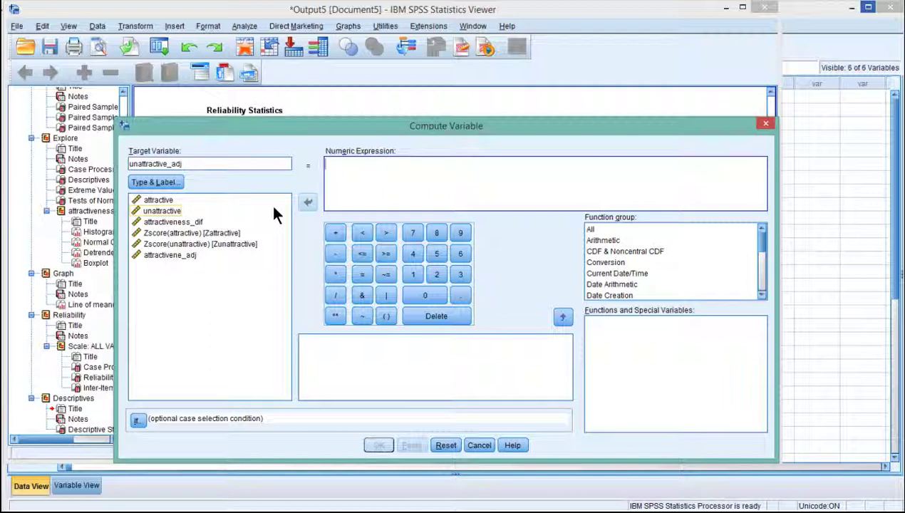
pyautogui.write('4.71+')
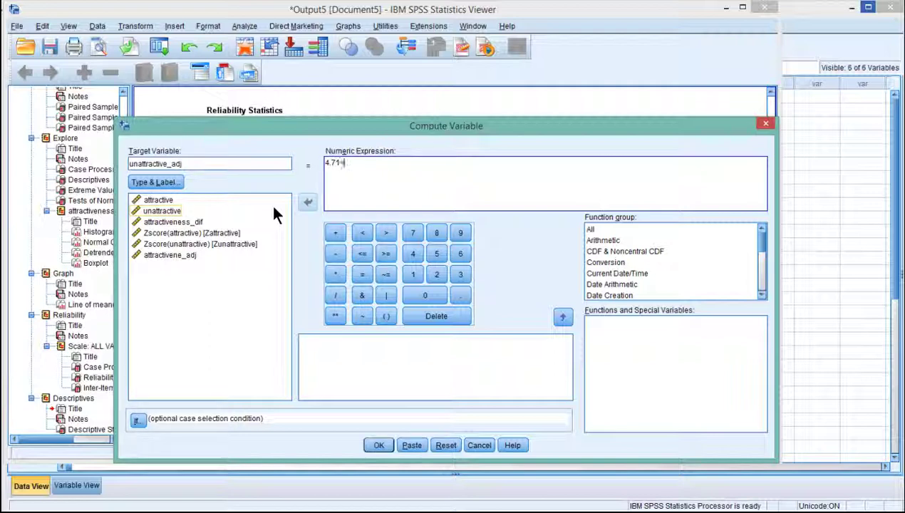
pyautogui.write('(')
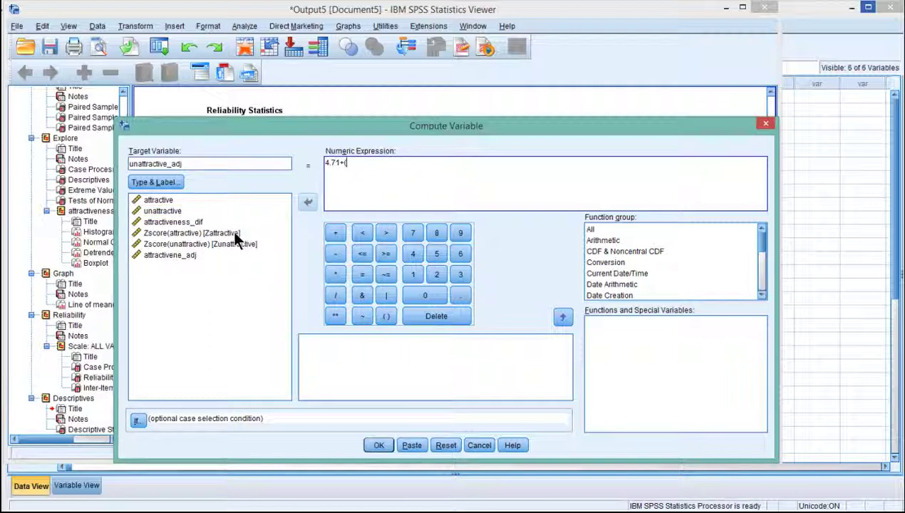
pyautogui.doubleClick(188, 245)
pyautogui.write('*')
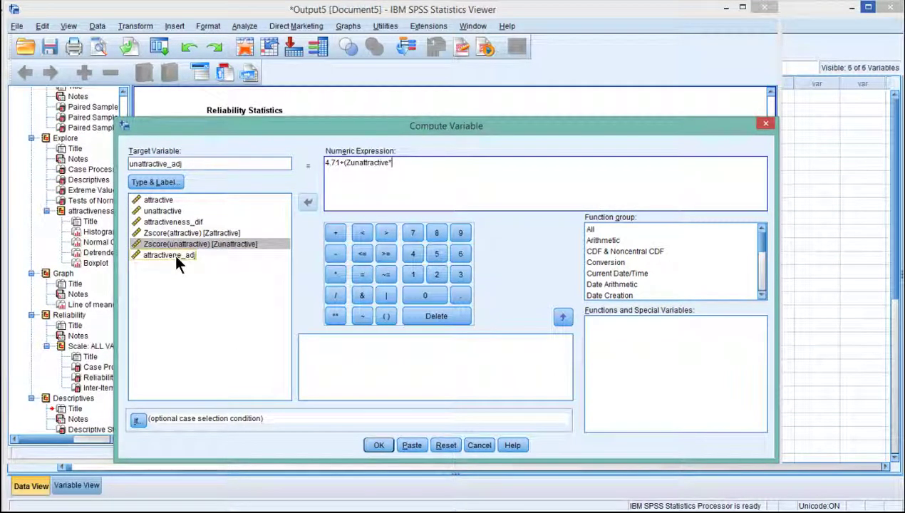
pyautogui.write('.404')
pyautogui.click(378, 446)
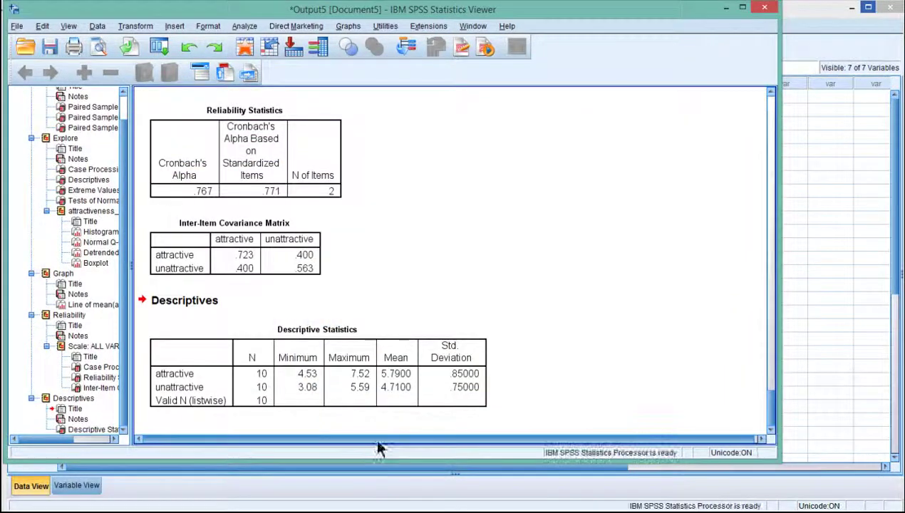
# Rename attractivene_adj to attractive_adj in Variable View, then return to the data grid.
pyautogui.click(31, 485)
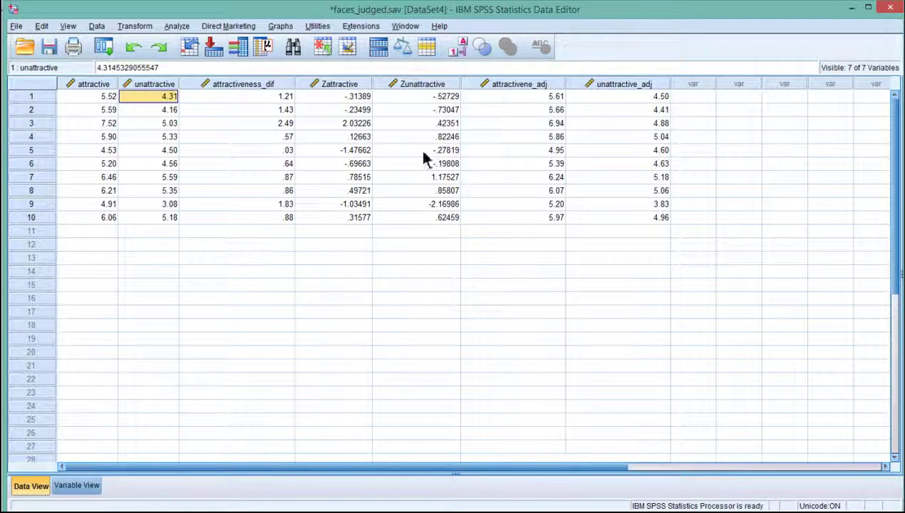
pyautogui.click(76, 485)
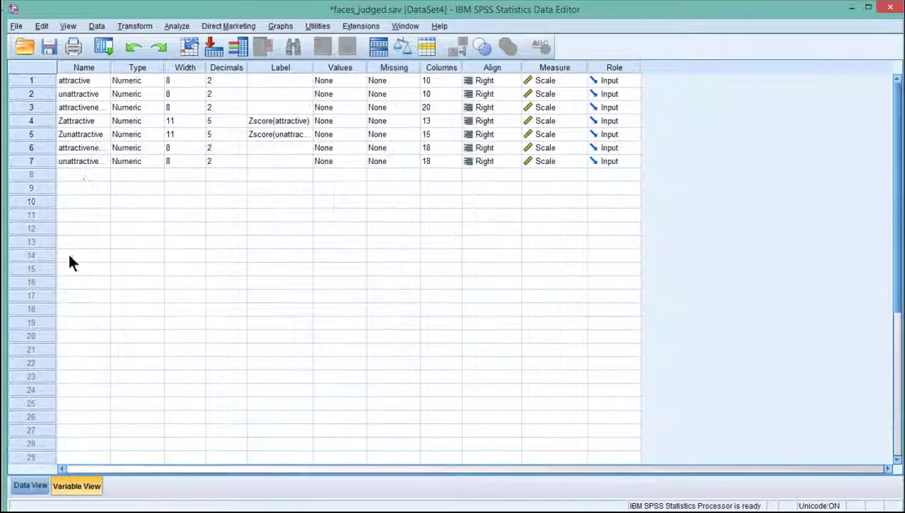
pyautogui.doubleClick(105, 65)
pyautogui.click(101, 147)
pyautogui.click(95, 147)
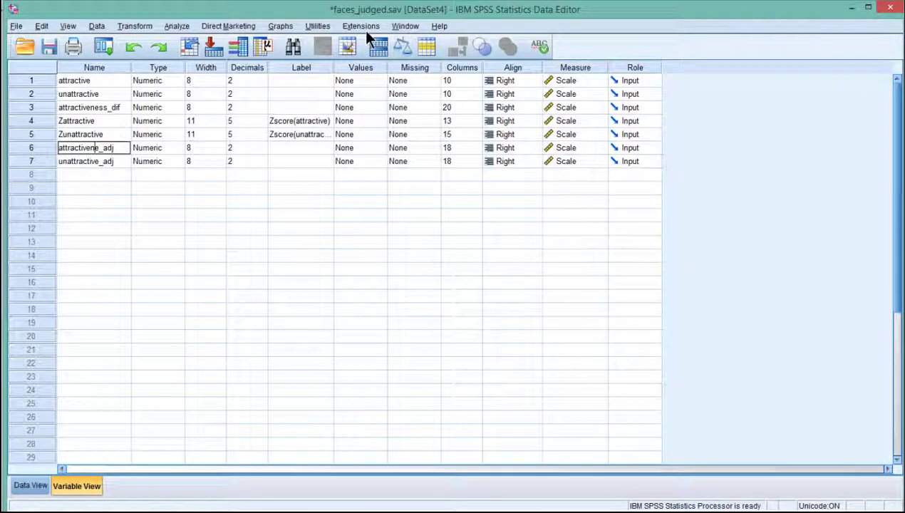
pyautogui.press('BackSpace')
pyautogui.press('BackSpace')
pyautogui.press('Return')
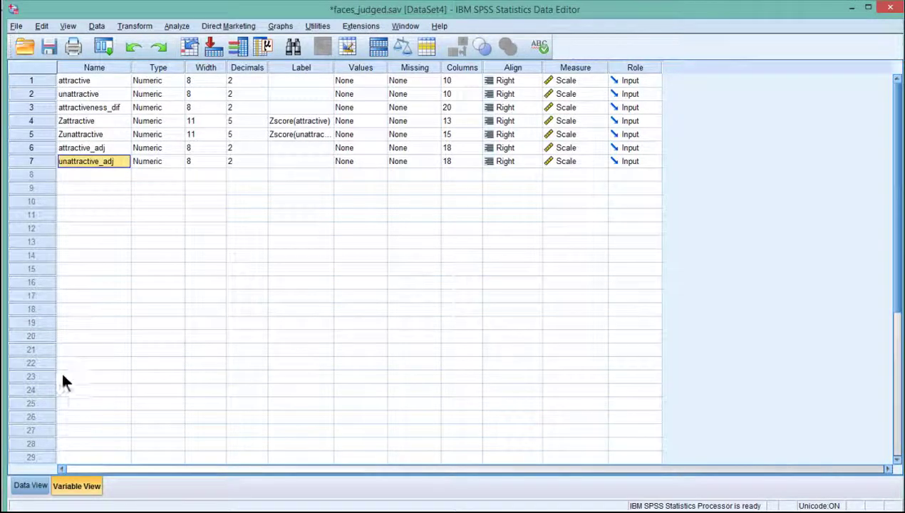
pyautogui.click(30, 487)
# Create a simple line chart of MEAN attractive_adj and unattractive_adj with 95% CI error bars.
pyautogui.click(278, 26)
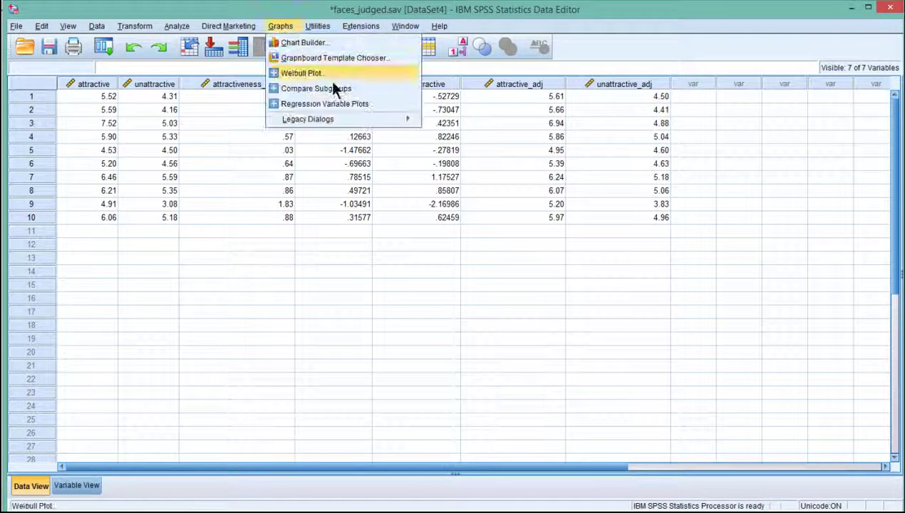
pyautogui.moveTo(343, 125)
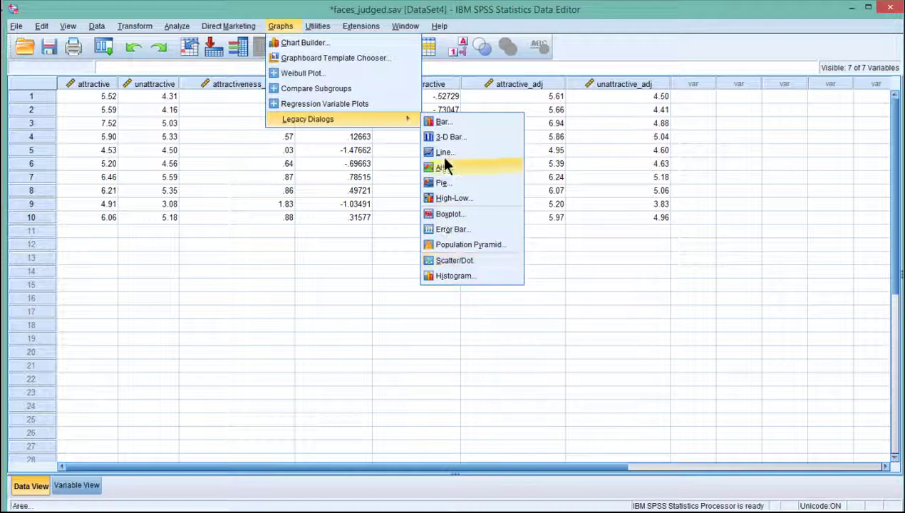
pyautogui.click(441, 152)
pyautogui.click(422, 345)
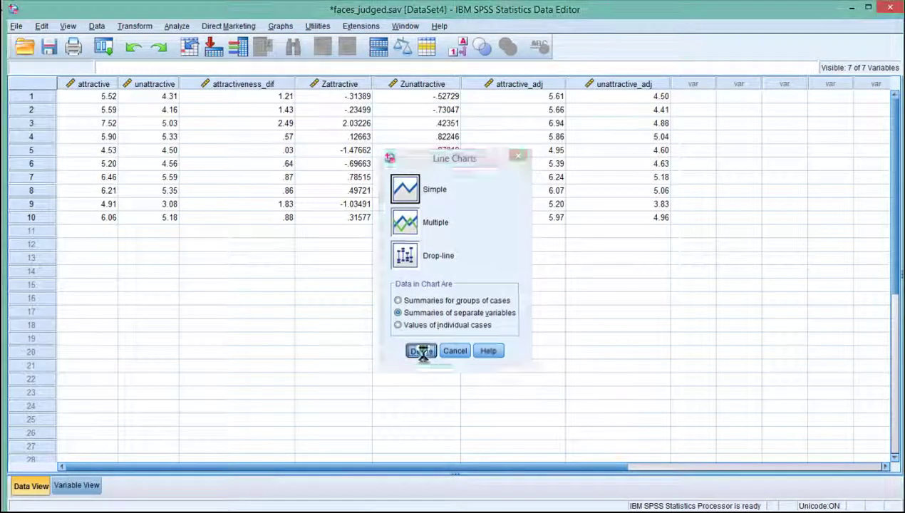
pyautogui.click(398, 102)
pyautogui.keyDown('shift'); pyautogui.click(381, 114); pyautogui.keyUp('shift')
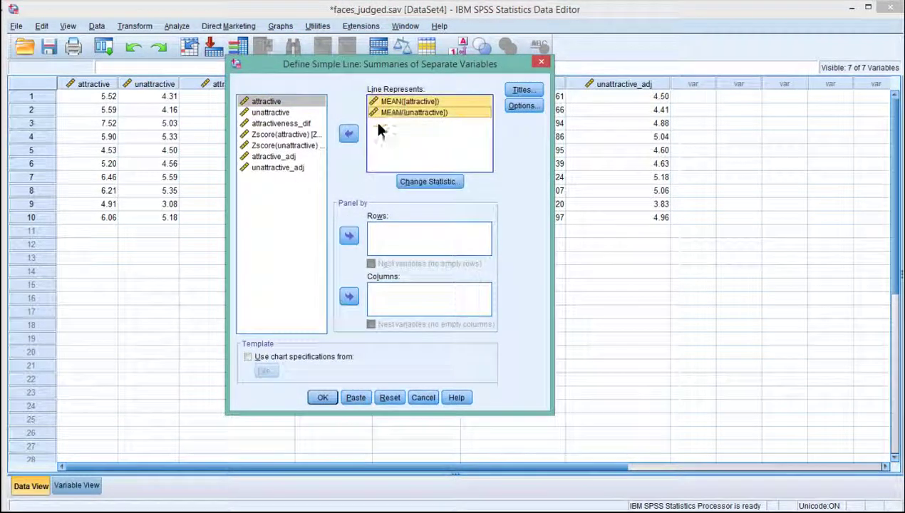
pyautogui.click(348, 133)
pyautogui.click(279, 157)
pyautogui.keyDown('shift'); pyautogui.click(281, 167); pyautogui.keyUp('shift')
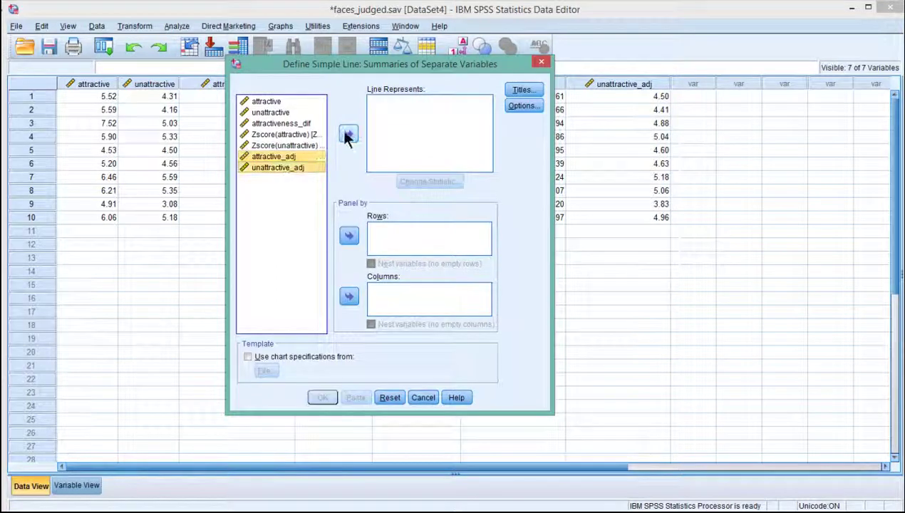
pyautogui.click(348, 133)
pyautogui.click(525, 107)
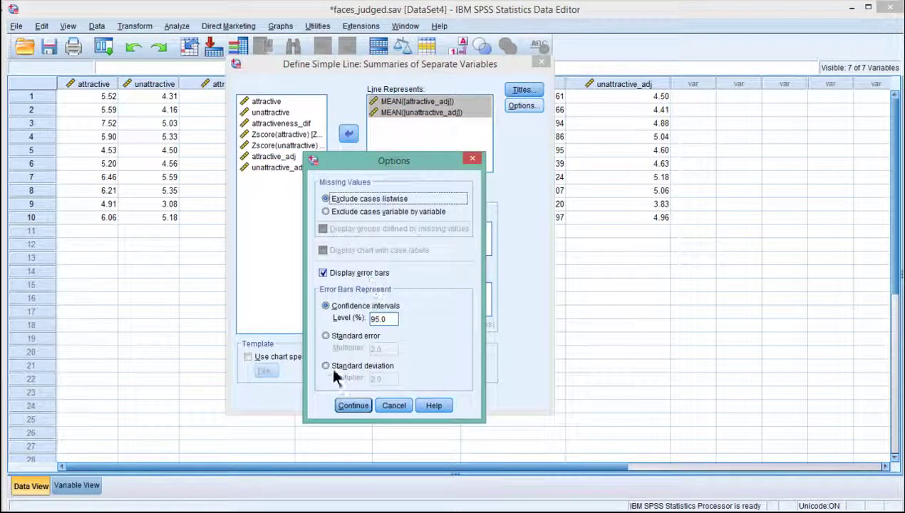
pyautogui.click(343, 408)
pyautogui.click(322, 399)
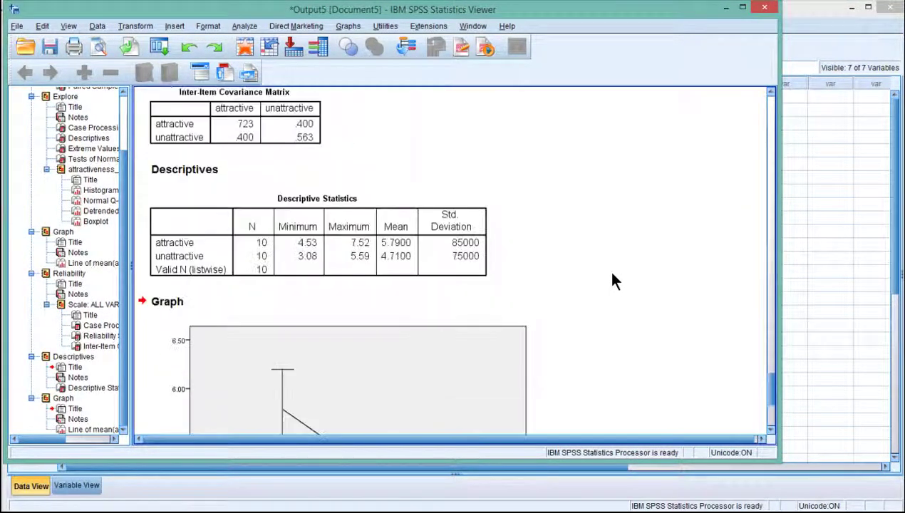
# In Descriptives, replace attractive and unattractive with attractive_adj and unattractive_adj.
pyautogui.click(245, 26)
pyautogui.moveTo(298, 63)
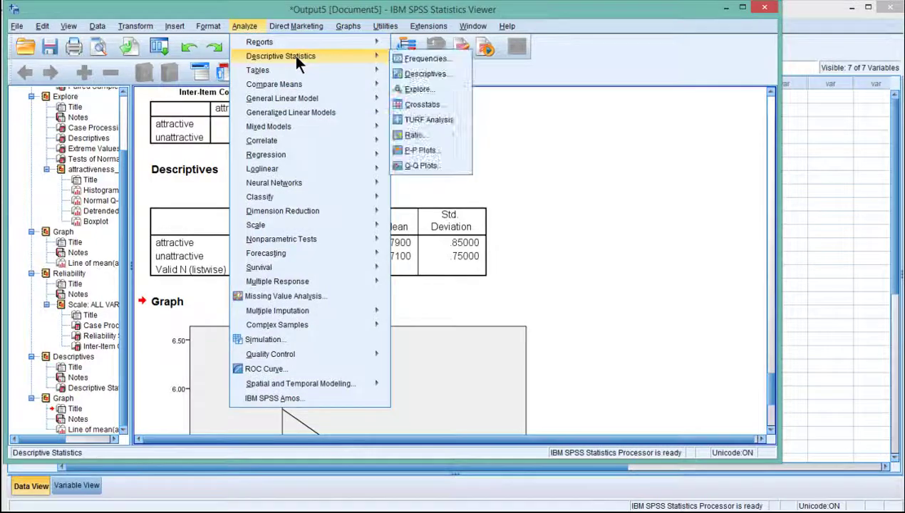
pyautogui.click(425, 73)
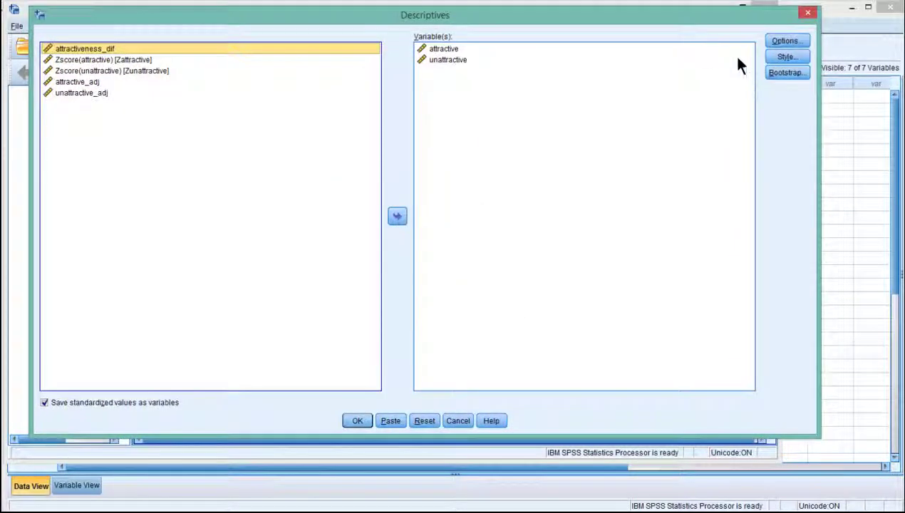
pyautogui.click(456, 49)
pyautogui.keyDown('shift'); pyautogui.click(458, 61); pyautogui.keyUp('shift')
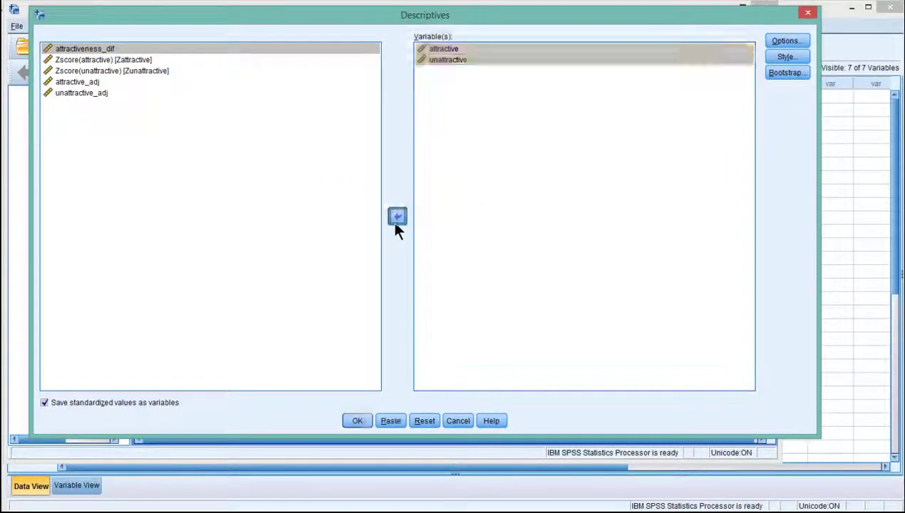
pyautogui.click(396, 219)
pyautogui.click(86, 114)
pyautogui.keyDown('shift'); pyautogui.click(85, 103); pyautogui.keyUp('shift')
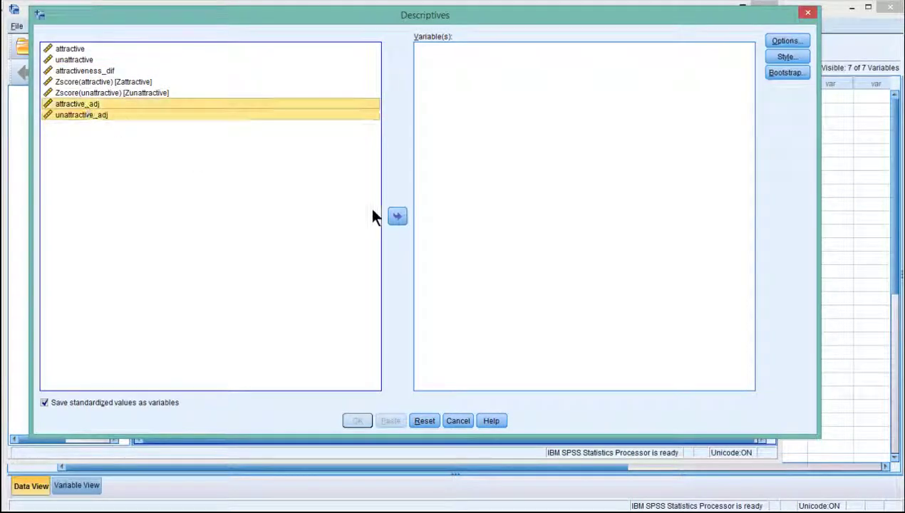
pyautogui.click(397, 216)
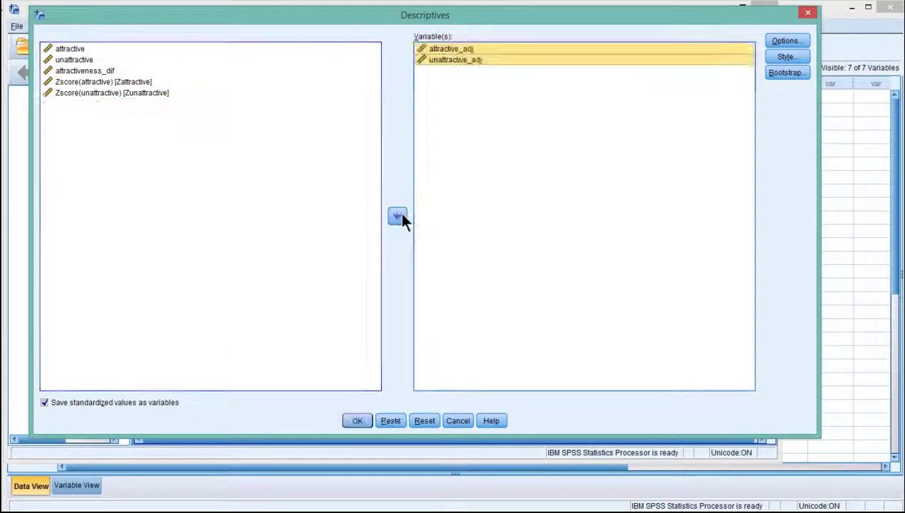
# Set the Descriptives options, turn off saving standardized values, and run the analysis.
pyautogui.click(777, 40)
pyautogui.click(367, 170)
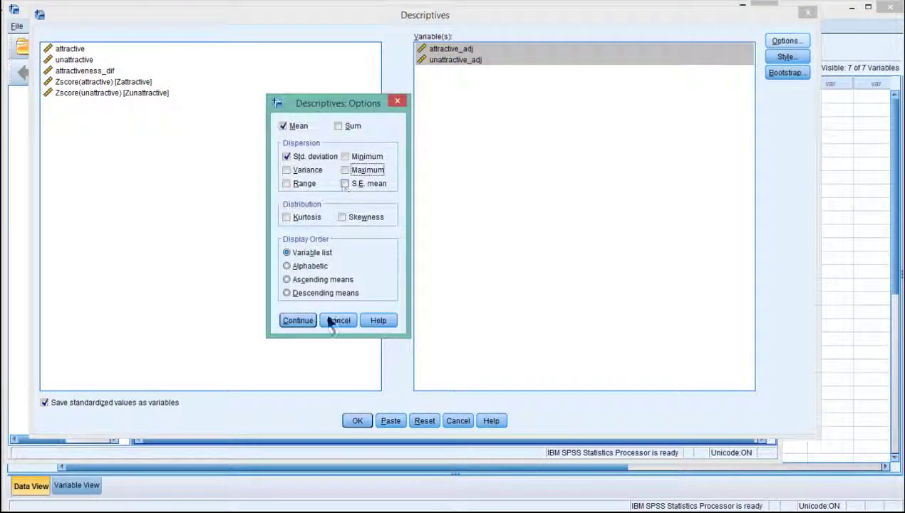
pyautogui.click(300, 320)
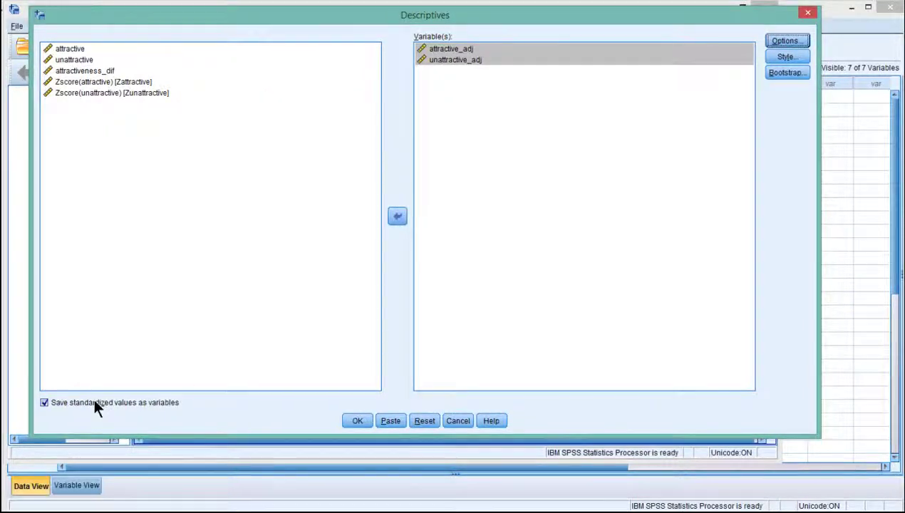
pyautogui.click(100, 403)
pyautogui.click(359, 420)
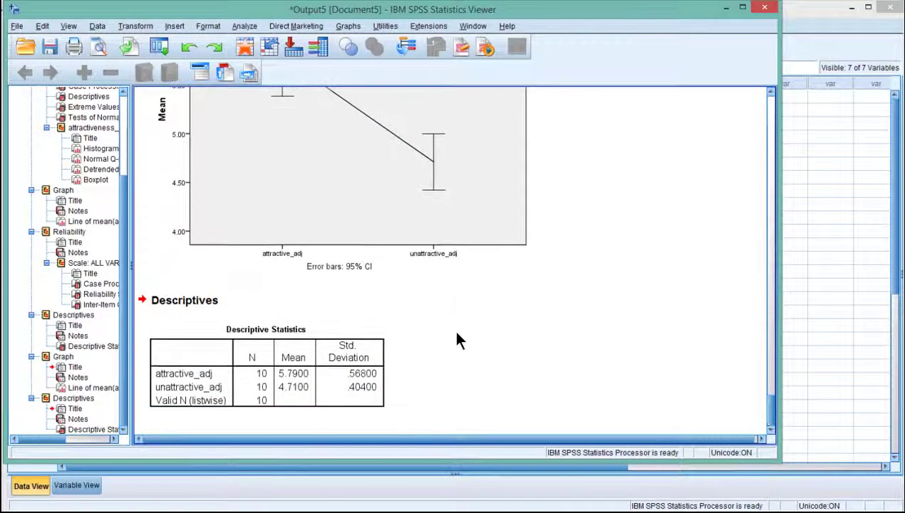
pyautogui.scroll(10, 528, 328)
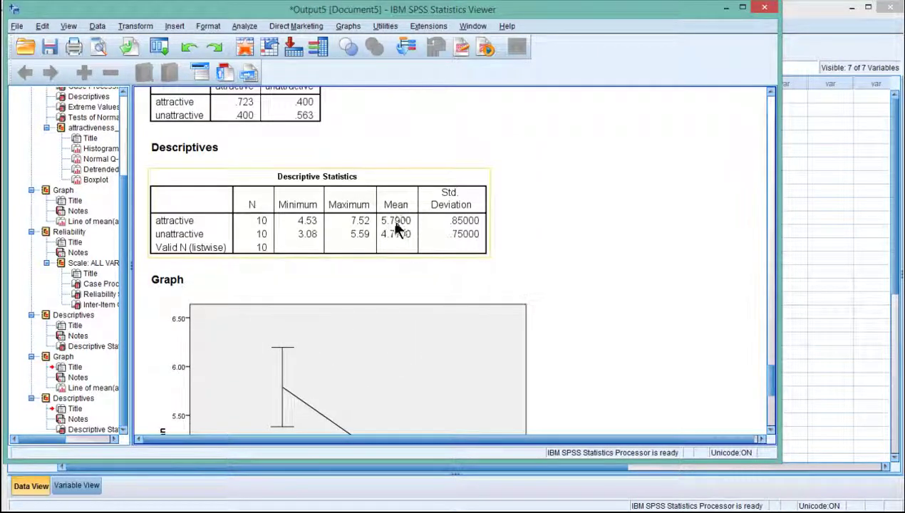
pyautogui.scroll(-5, 404, 235)
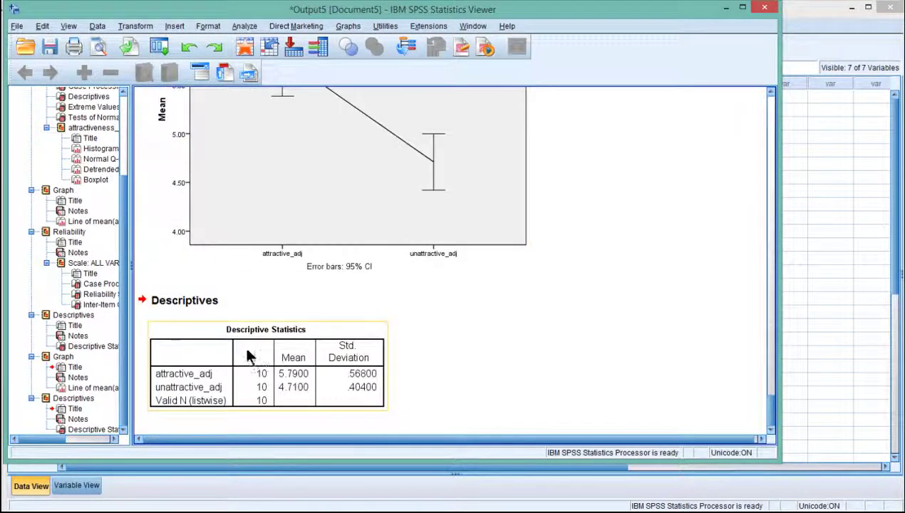
pyautogui.scroll(5, 384, 293)
pyautogui.scroll(-5, 383, 353)
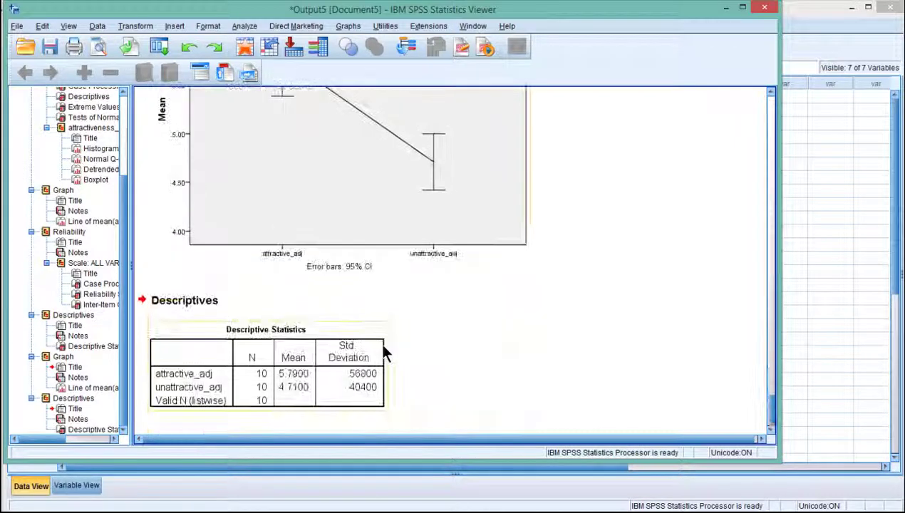
pyautogui.scroll(4, 384, 373)
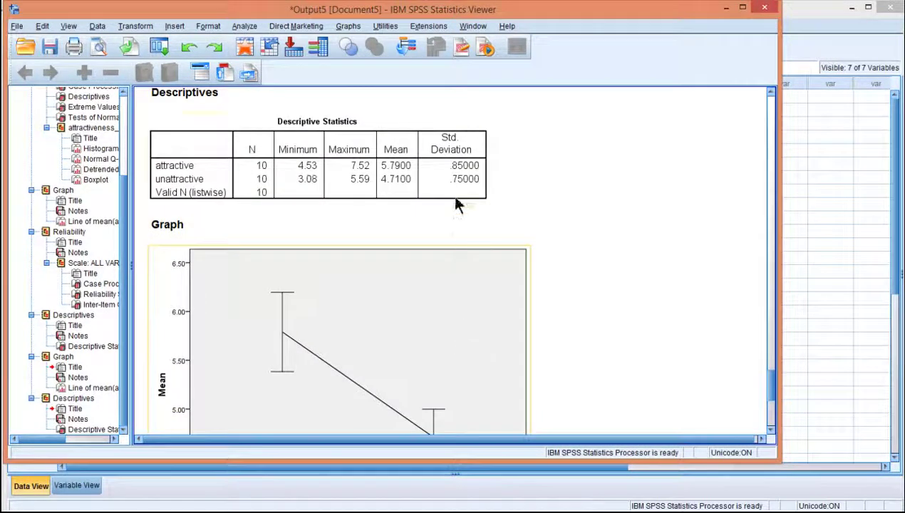
pyautogui.scroll(-4, 462, 214)
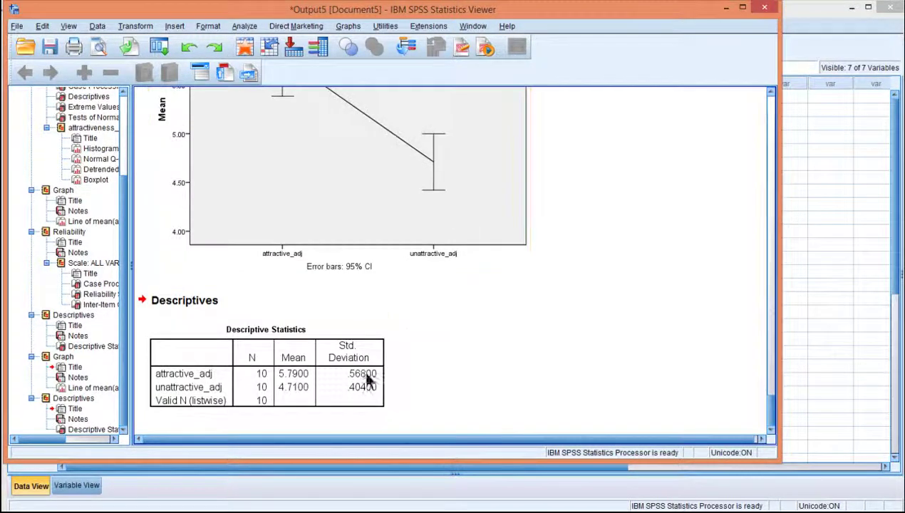
pyautogui.scroll(6, 409, 285)
pyautogui.scroll(-1, 410, 286)
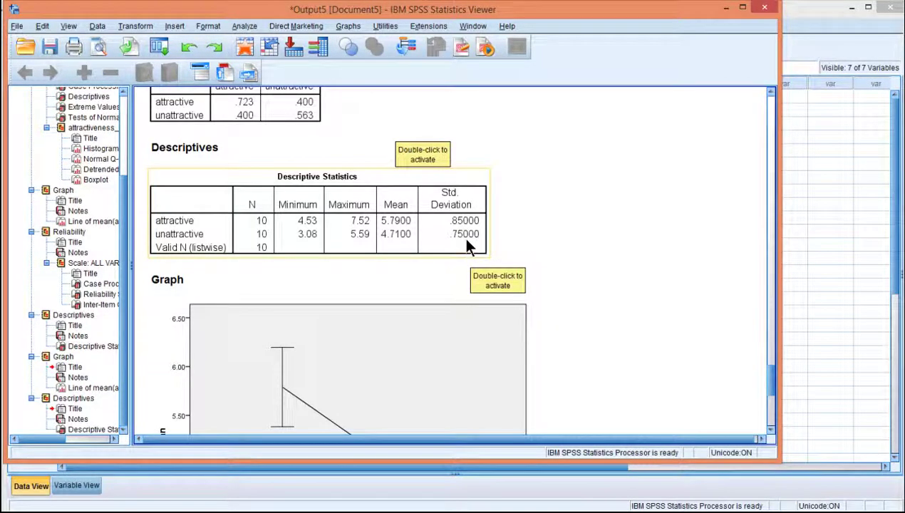
pyautogui.scroll(-5, 467, 244)
pyautogui.click(367, 361)
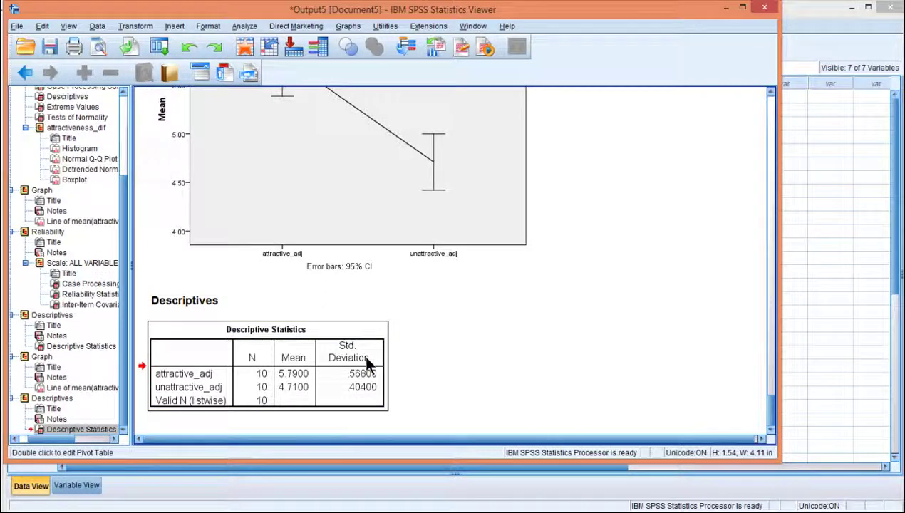
pyautogui.scroll(2, 364, 353)
pyautogui.click(284, 275)
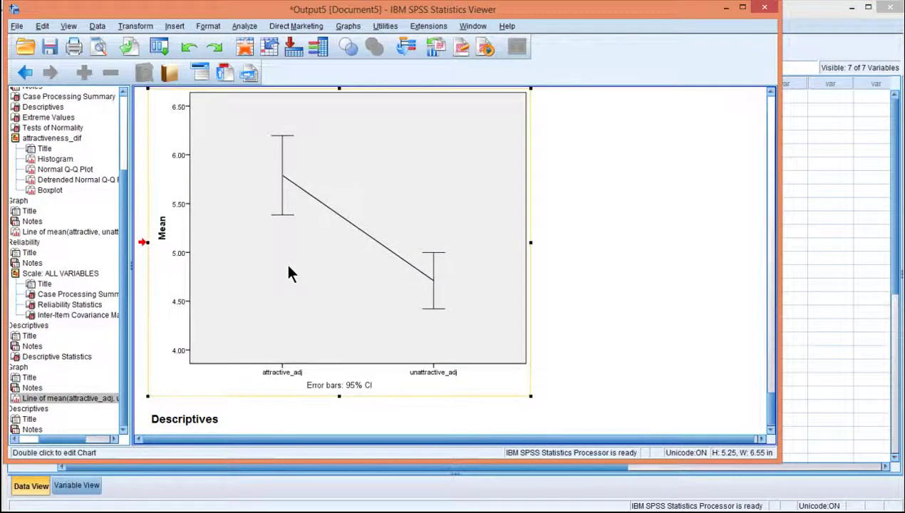
# Set the means chart's y-axis scale to minimum 1, maximum 10, major increment 1.
pyautogui.doubleClick(182, 107)
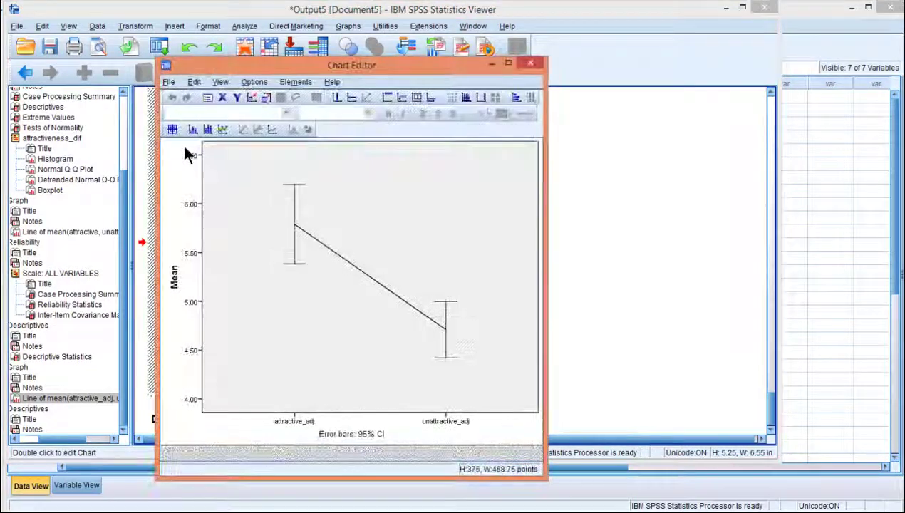
pyautogui.doubleClick(185, 151)
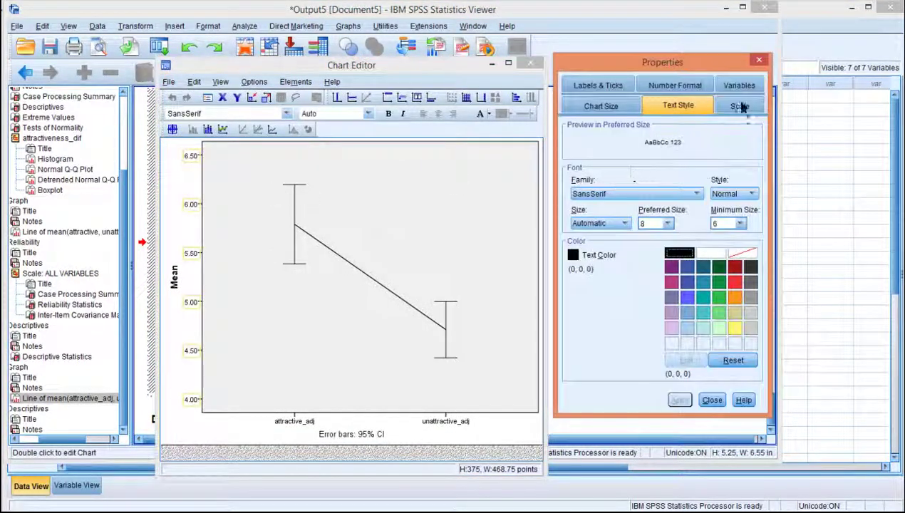
pyautogui.click(739, 106)
pyautogui.click(637, 151)
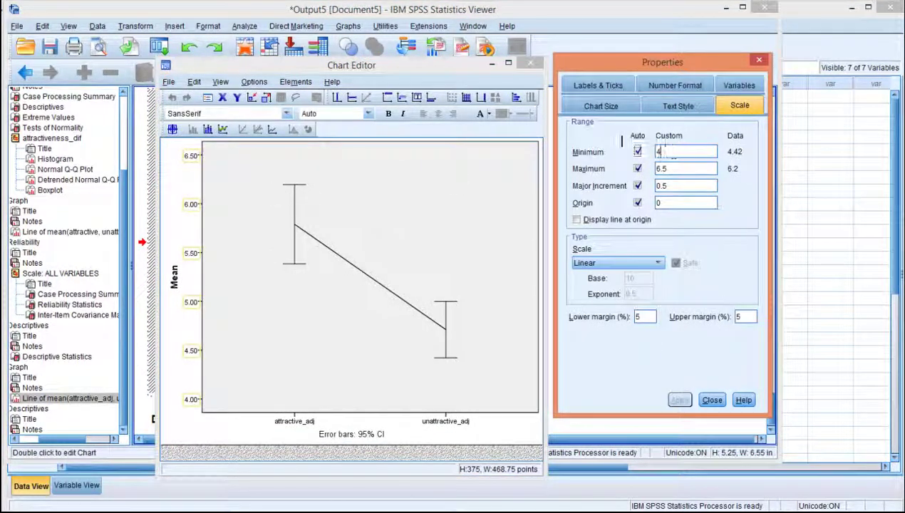
pyautogui.press('BackSpace')
pyautogui.write('1')
pyautogui.click(686, 168)
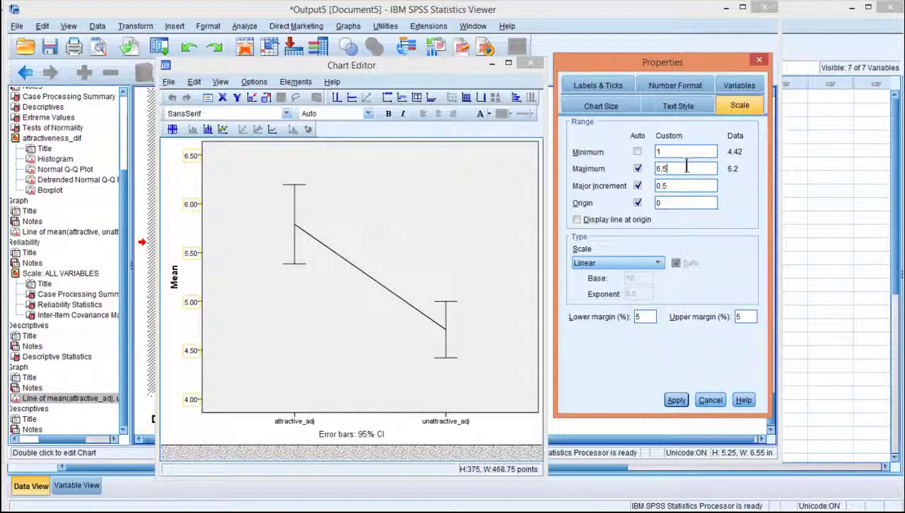
pyautogui.press('BackSpace')
pyautogui.press('BackSpace')
pyautogui.press('BackSpace')
pyautogui.write('10')
pyautogui.click(683, 186)
pyautogui.moveTo(682, 187); pyautogui.dragTo(607, 186)
pyautogui.write('1')
pyautogui.click(675, 401)
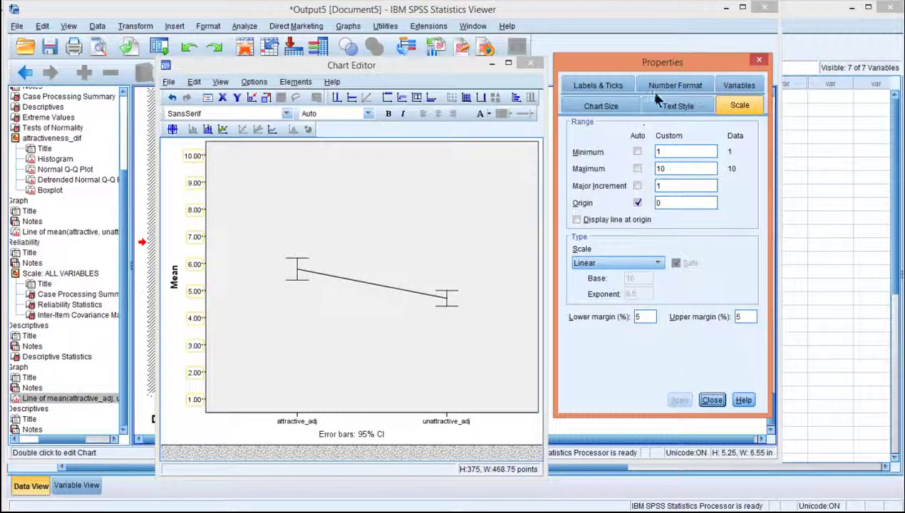
# Format the y-axis labels with 1 decimal place and close the Chart Editor.
pyautogui.click(673, 85)
pyautogui.click(671, 84)
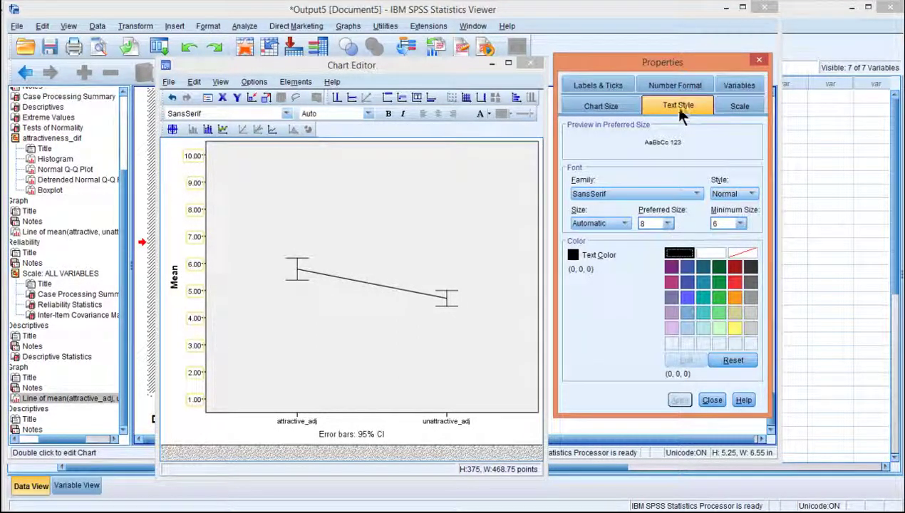
pyautogui.click(675, 86)
pyautogui.press('BackSpace')
pyautogui.write('1')
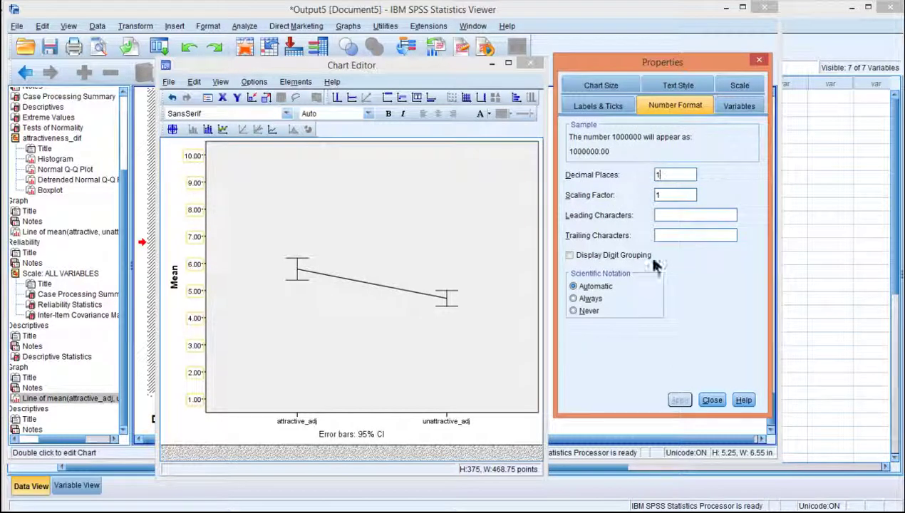
pyautogui.click(710, 400)
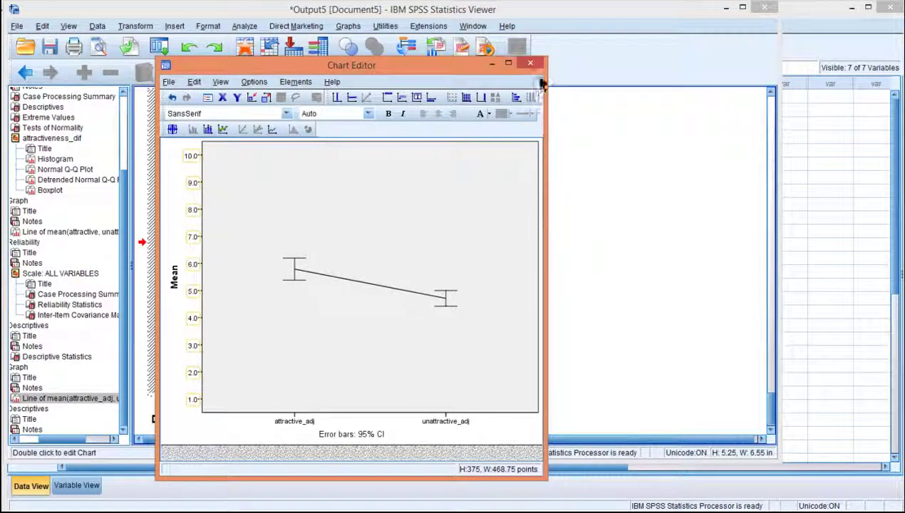
pyautogui.click(530, 63)
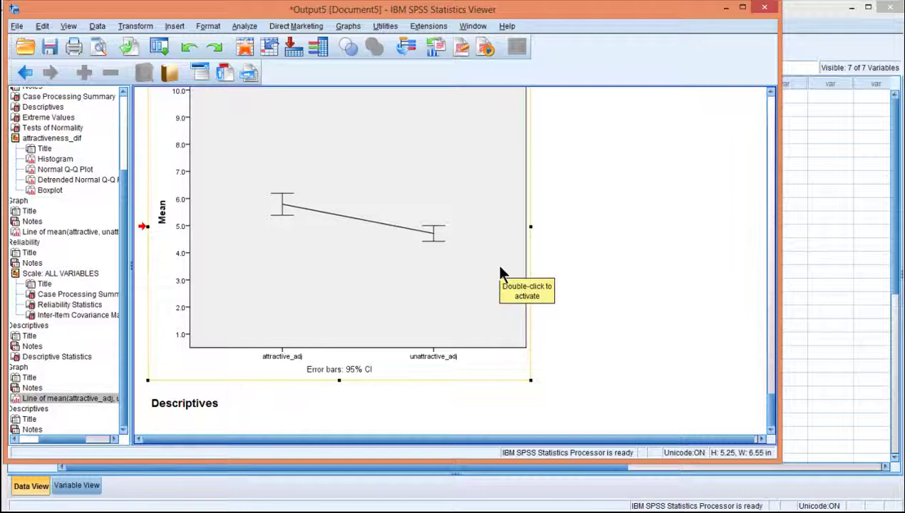
pyautogui.scroll(5, 501, 273)
pyautogui.scroll(4, 501, 273)
pyautogui.scroll(-2, 501, 273)
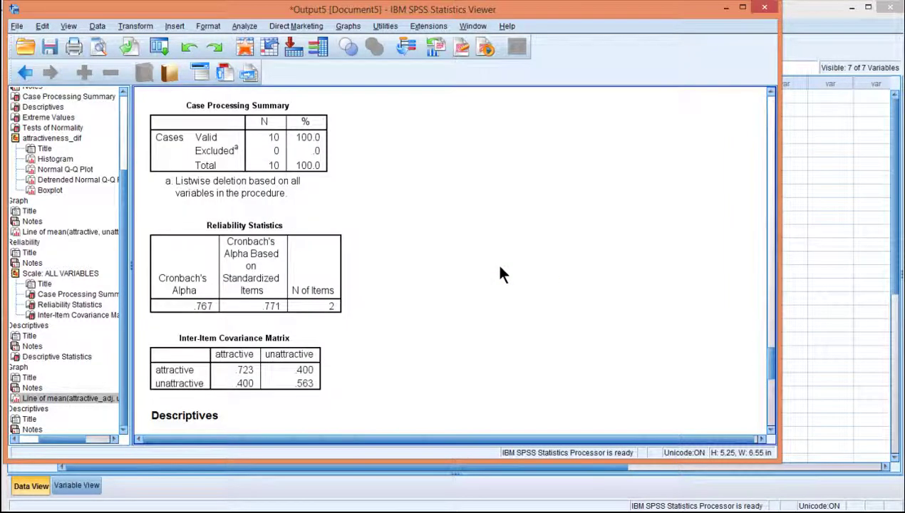
pyautogui.scroll(-2, 246, 329)
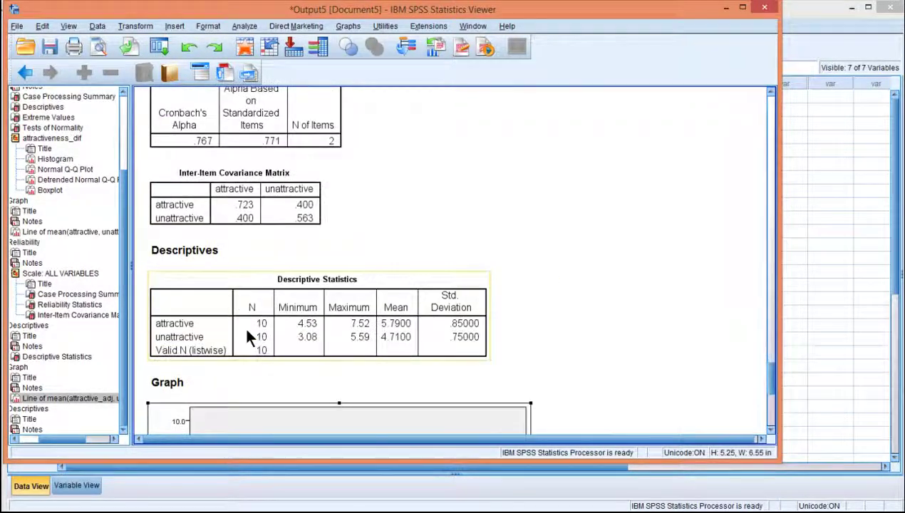
pyautogui.scroll(6, 245, 326)
pyautogui.scroll(12, 250, 325)
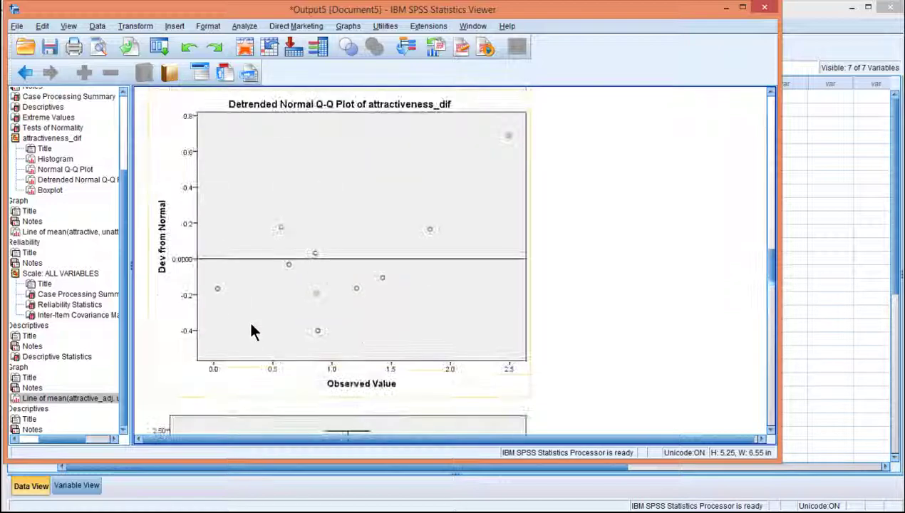
pyautogui.scroll(15, 251, 328)
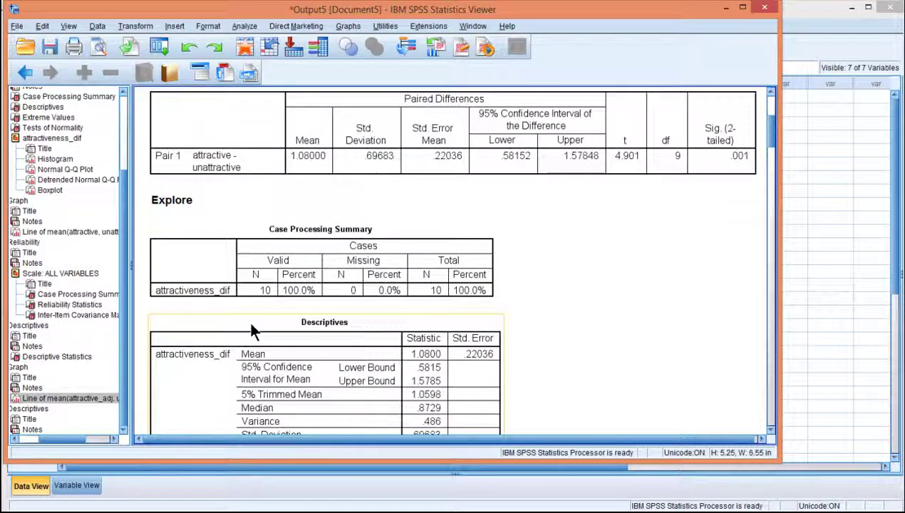
pyautogui.scroll(-8, 343, 292)
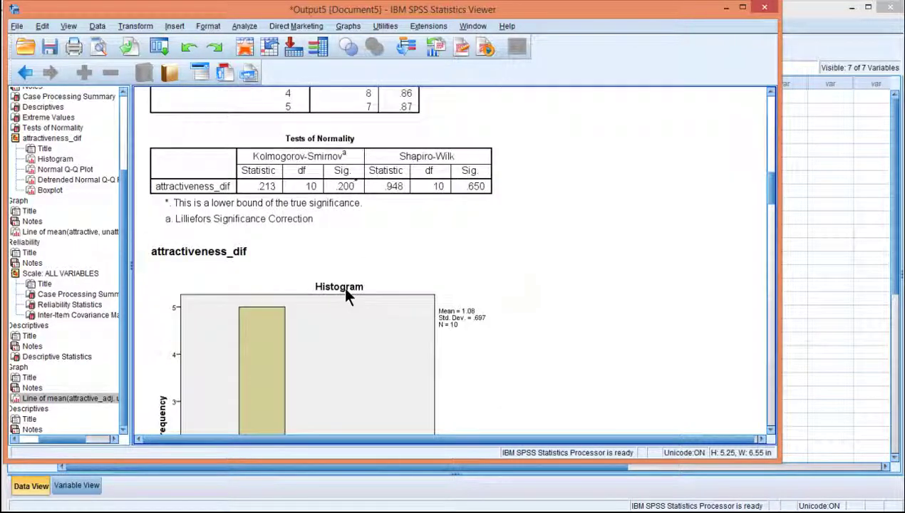